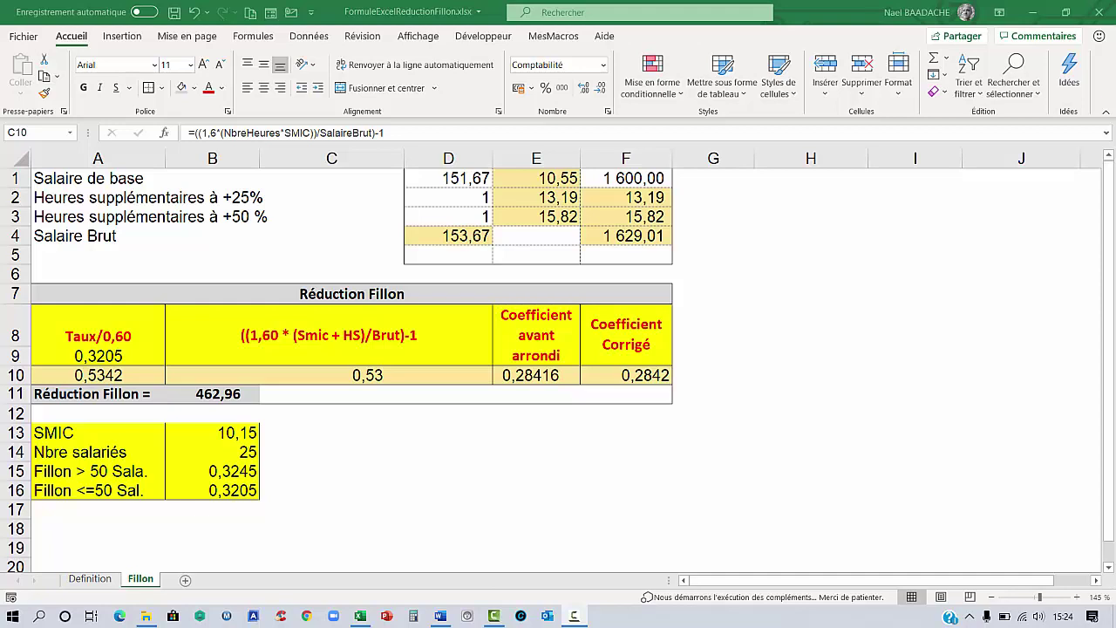
# Show the Definition sheet listing the Fillon rates 32,05% (≤50 employees) and 32,45% (≥51)
pyautogui.click(90, 580)
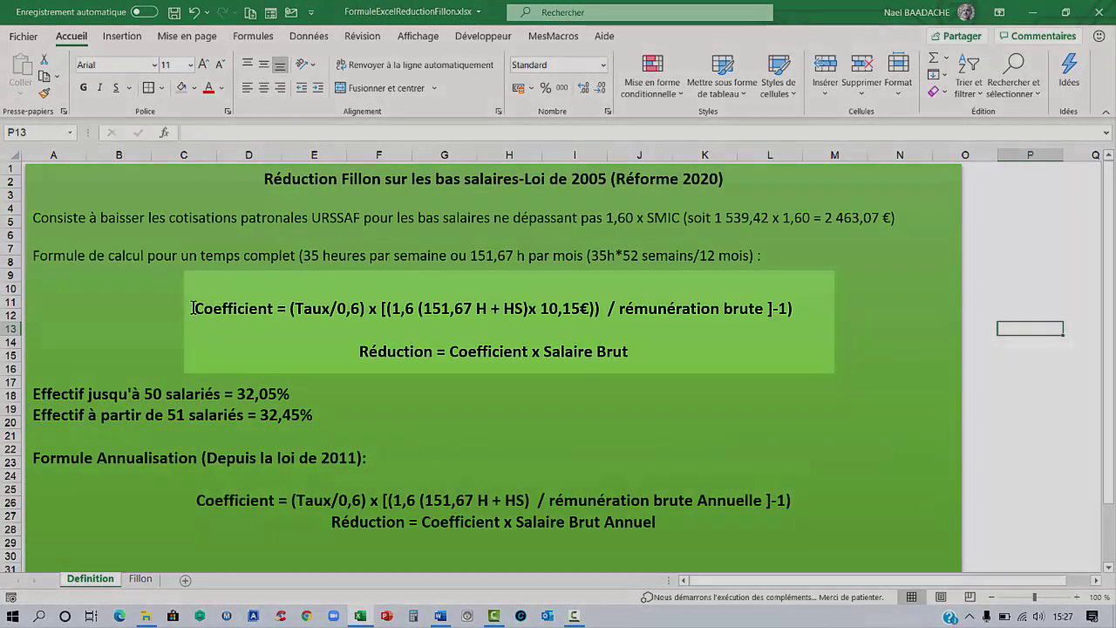
pyautogui.moveTo(193, 308); pyautogui.dragTo(823, 308)
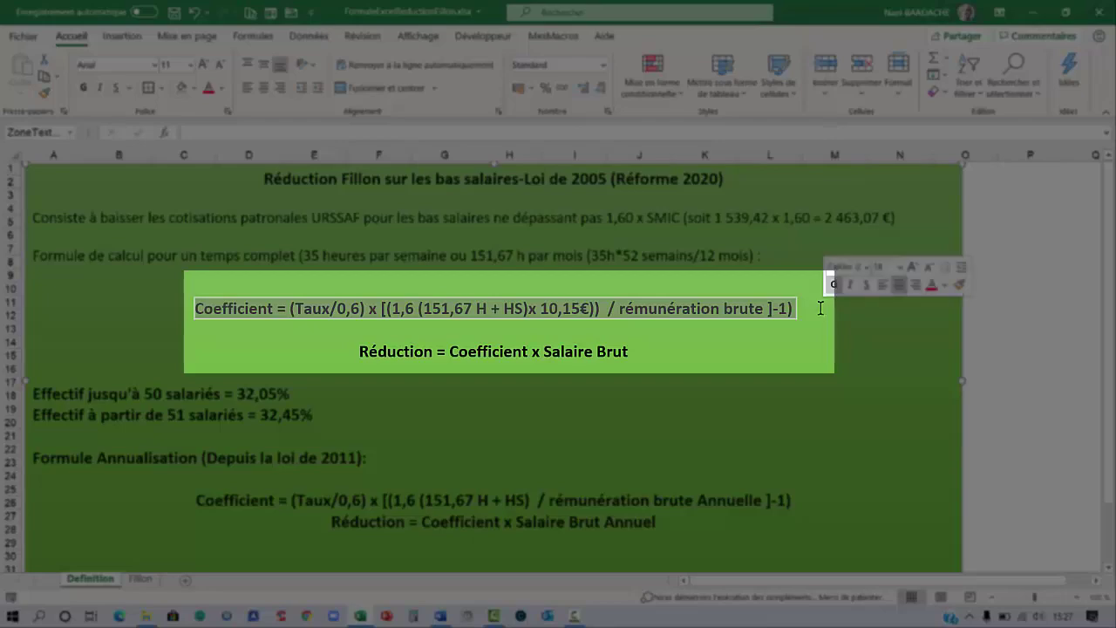
pyautogui.click(381, 310)
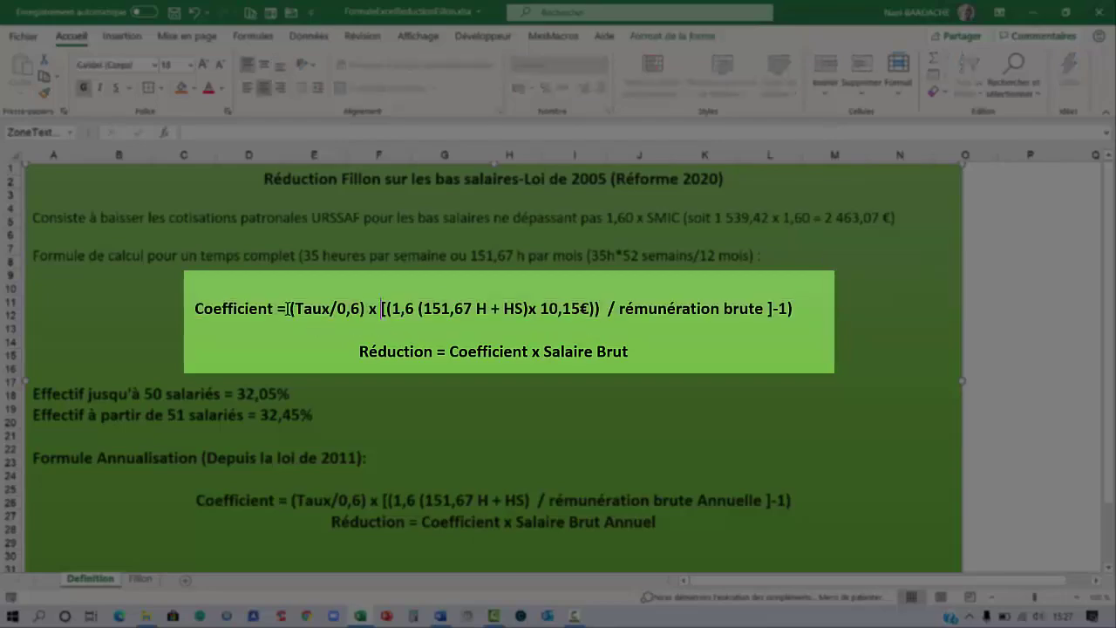
pyautogui.moveTo(289, 309); pyautogui.dragTo(611, 310)
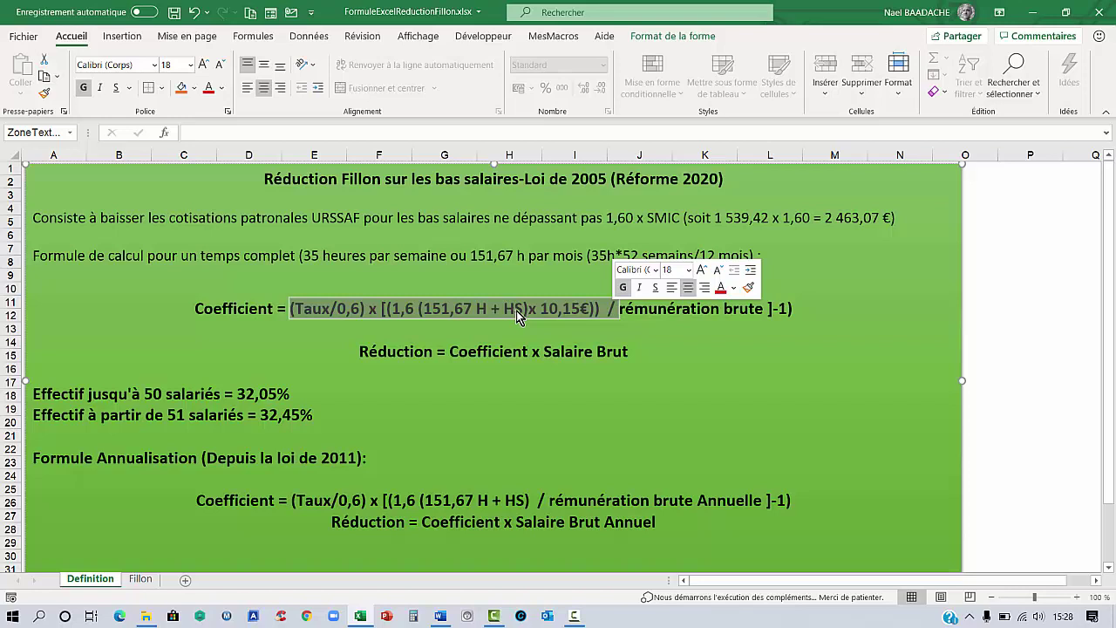
pyautogui.moveTo(620, 308); pyautogui.dragTo(789, 309)
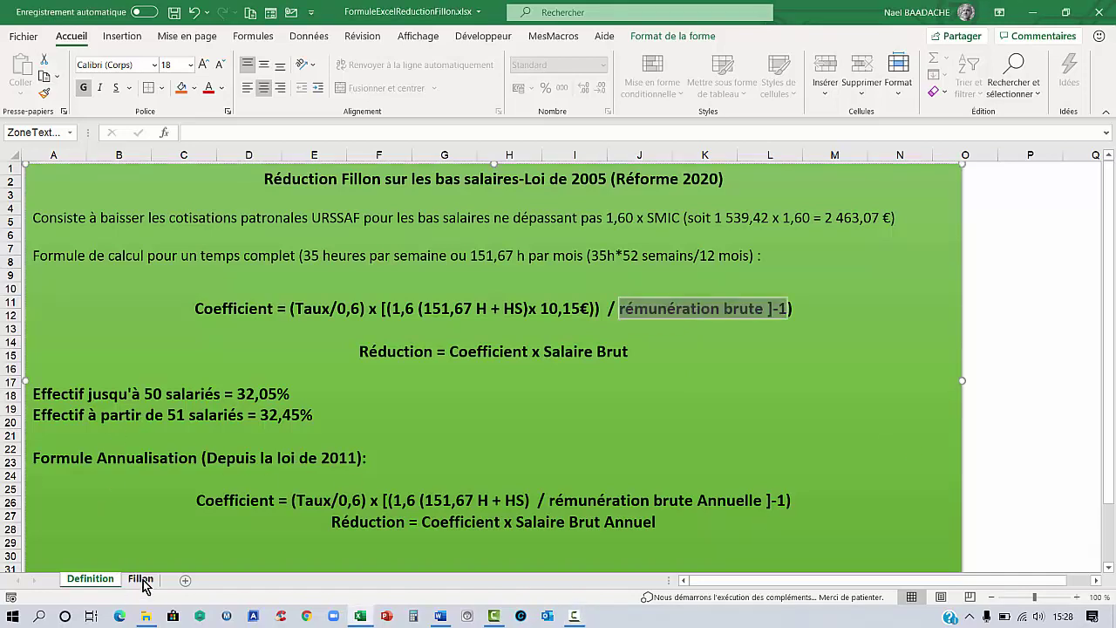
pyautogui.click(142, 581)
# On the Fillon sheet, inspect A9's IF formula that yields the 0,3205 rate for 25 employees
pyautogui.click(316, 433)
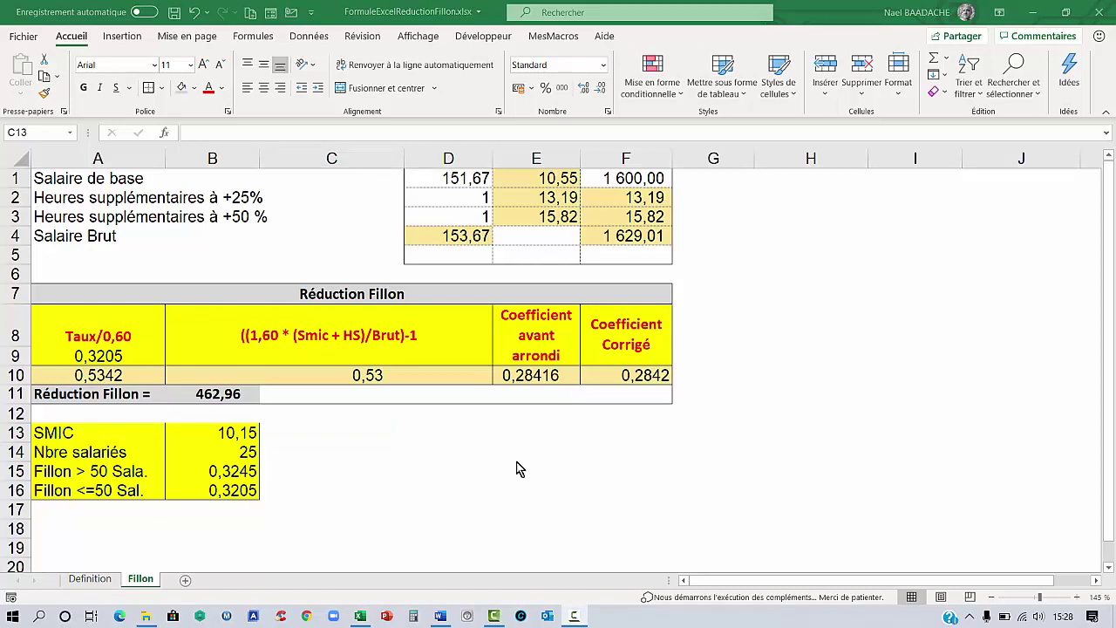
pyautogui.click(102, 355)
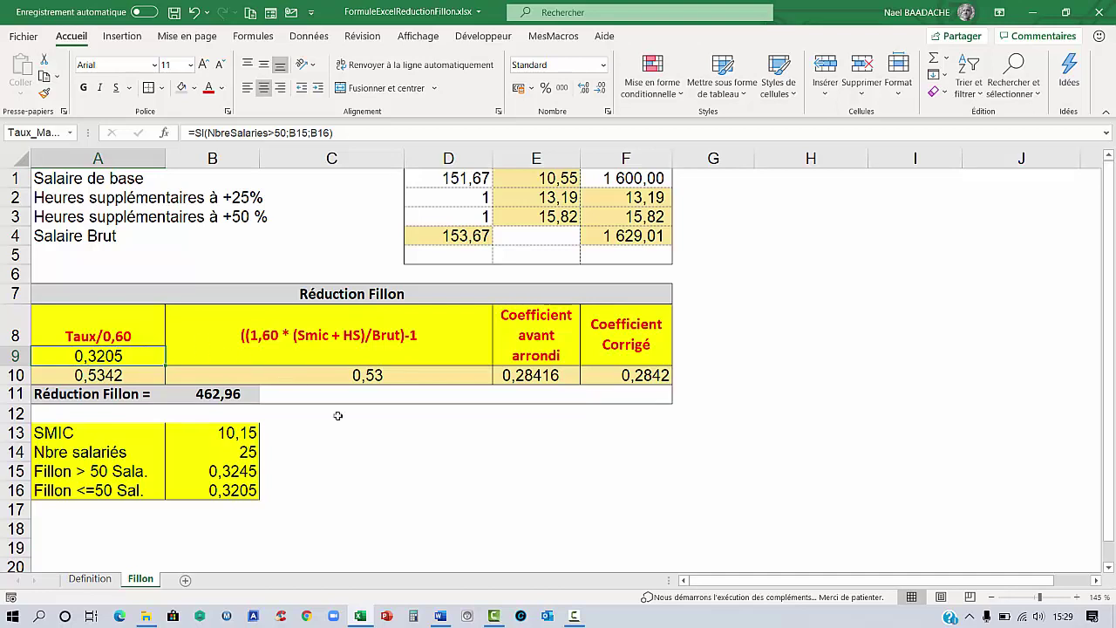
pyautogui.click(362, 455)
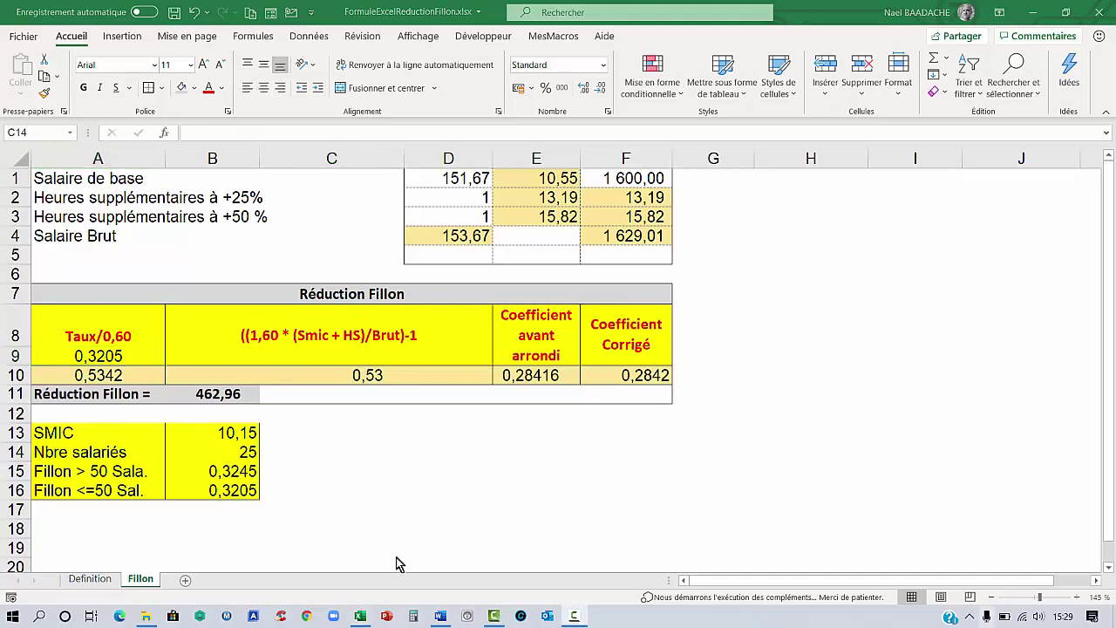
# Copy the Coefficient formula line from Definition into Fillon cell A18 and left-align it
pyautogui.click(91, 579)
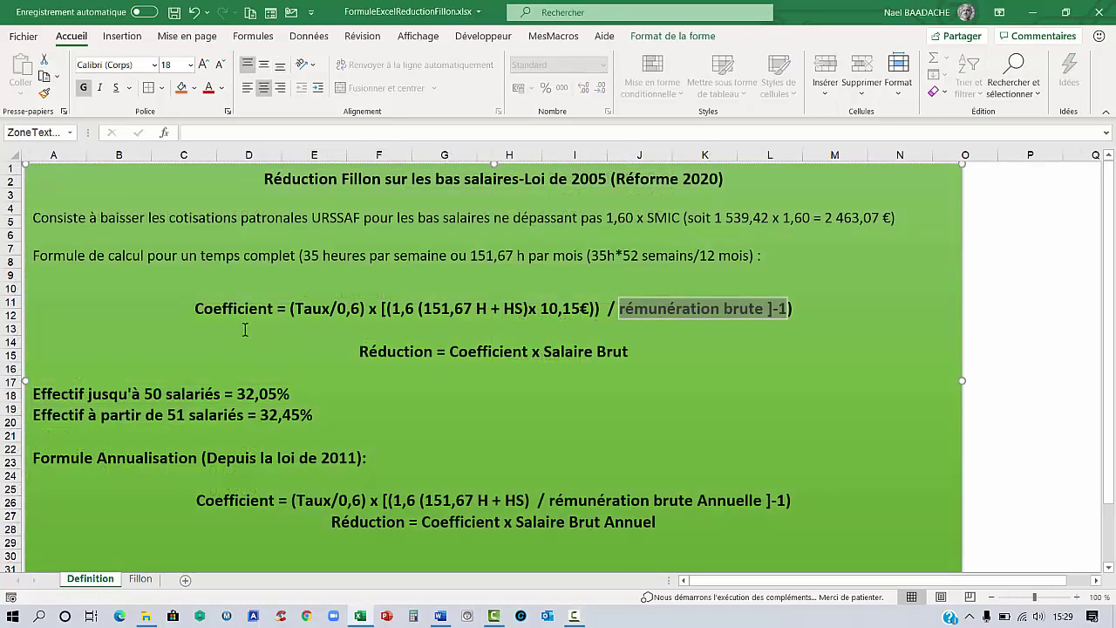
pyautogui.moveTo(194, 308); pyautogui.dragTo(796, 305)
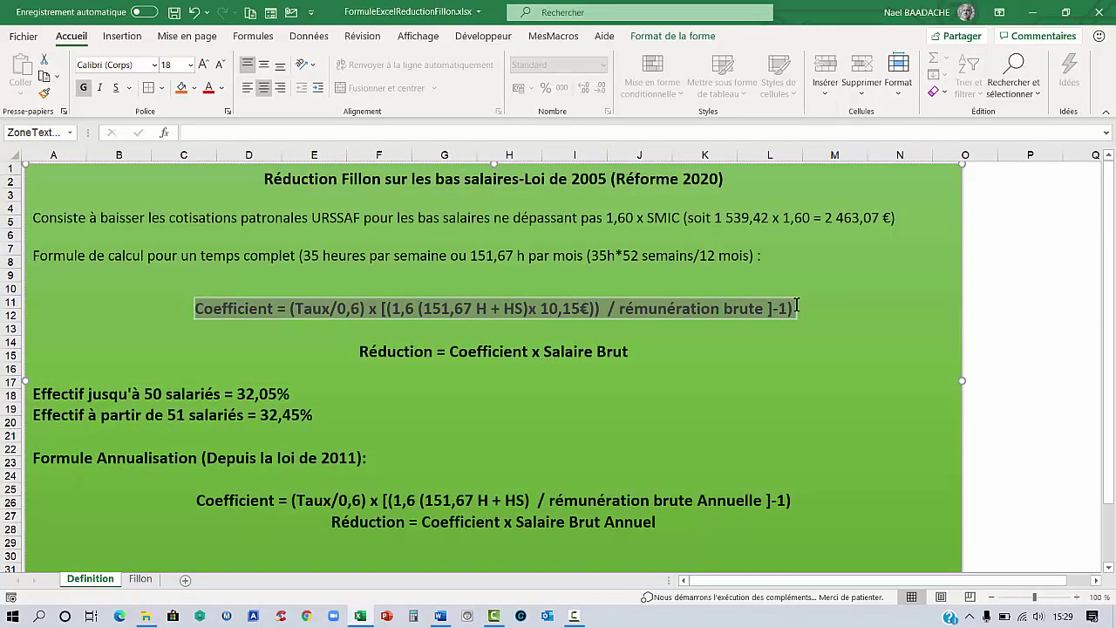
pyautogui.hotkey('ctrl', 'c')
pyautogui.click(142, 579)
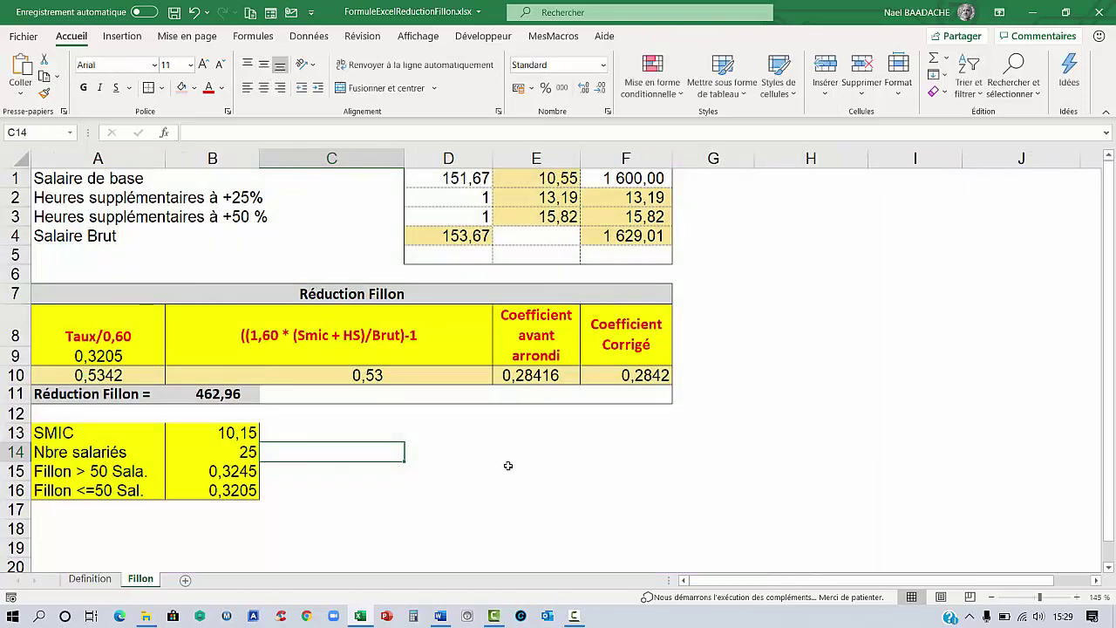
pyautogui.click(88, 529)
pyautogui.hotkey('ctrl', 'v')
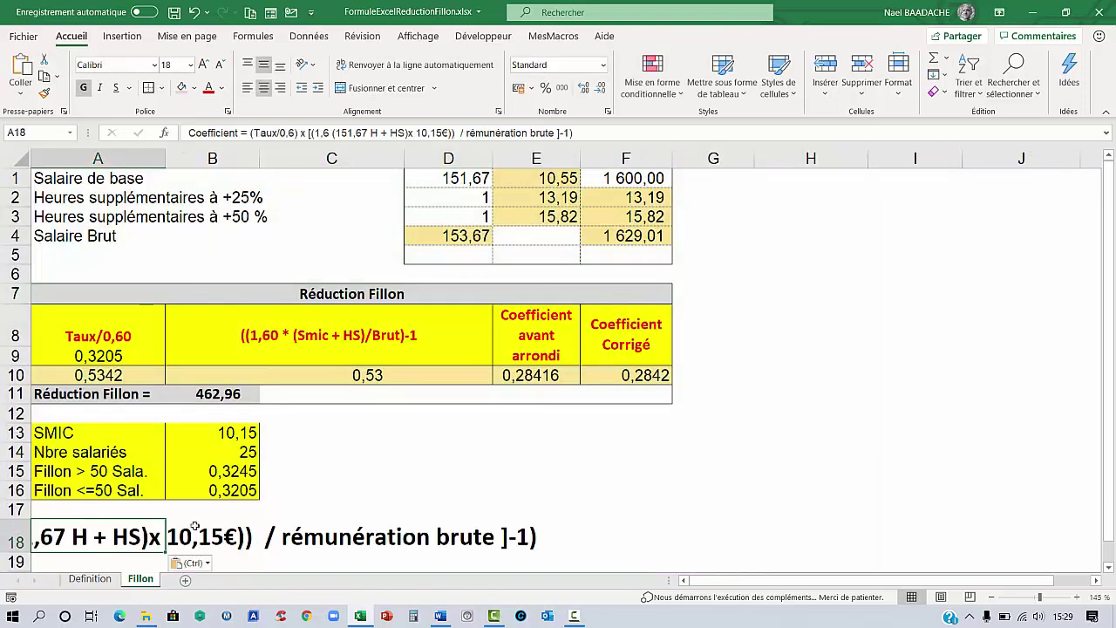
pyautogui.click(247, 94)
pyautogui.click(640, 452)
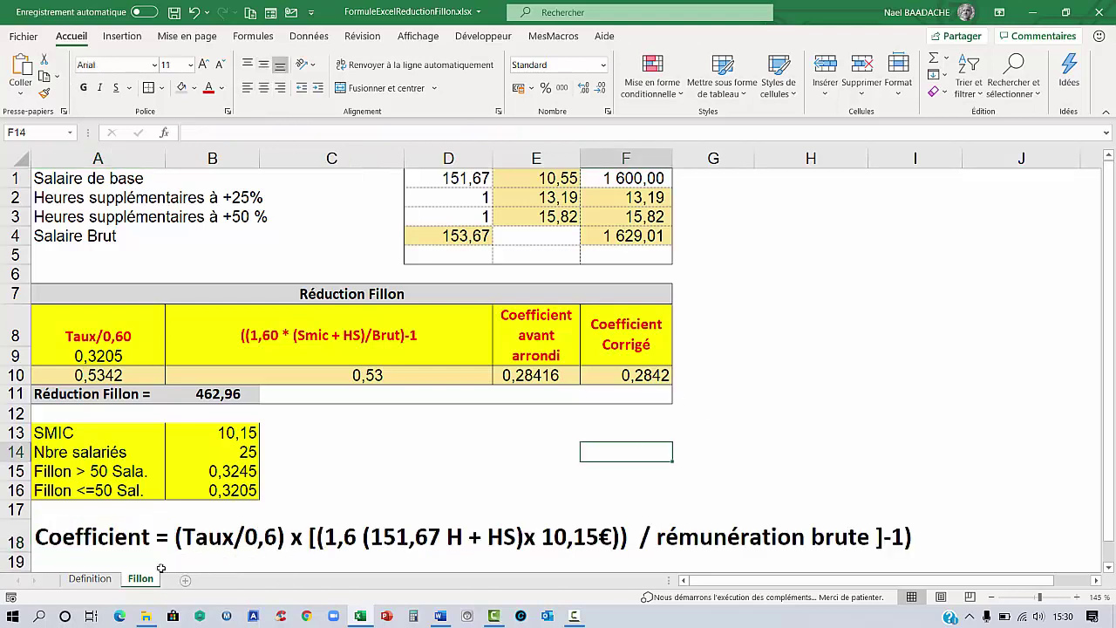
pyautogui.click(181, 540)
pyautogui.click(96, 539)
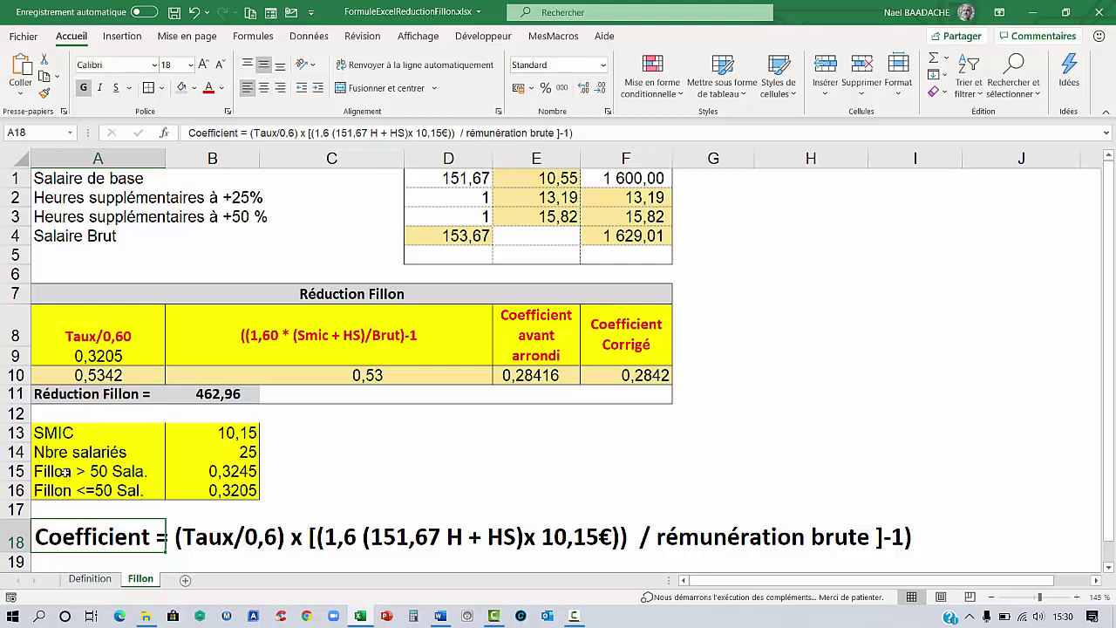
pyautogui.click(230, 471)
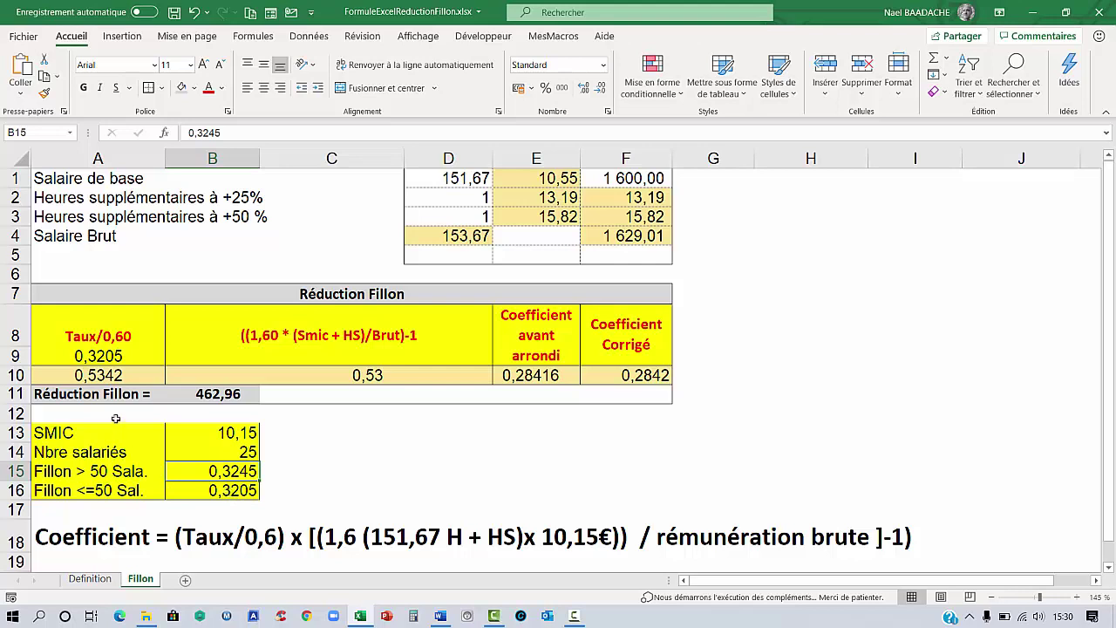
pyautogui.click(242, 452)
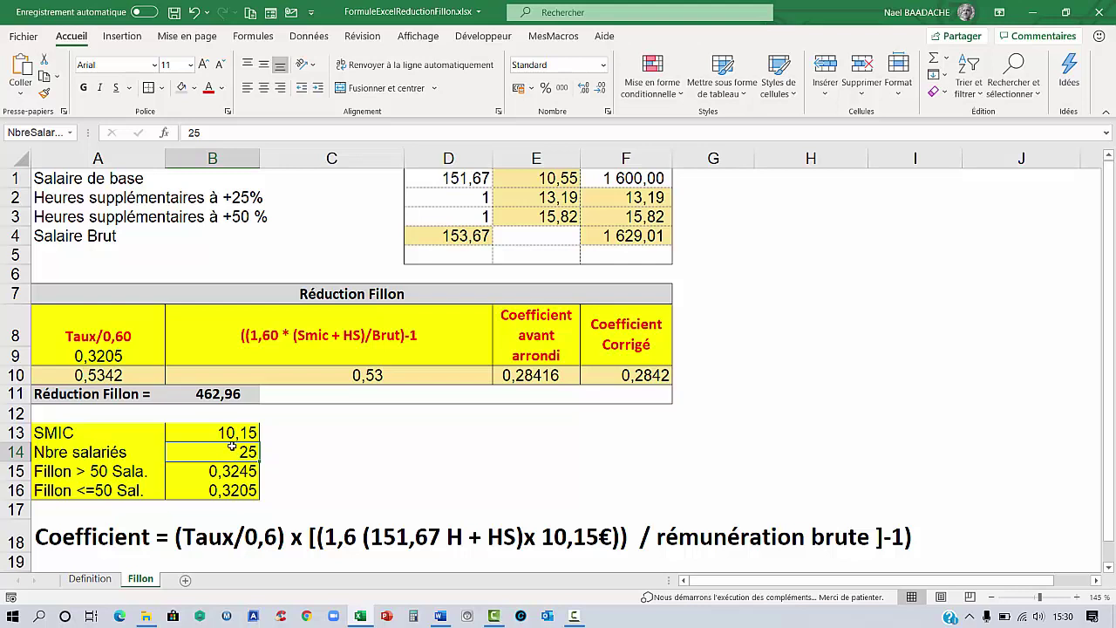
pyautogui.click(236, 432)
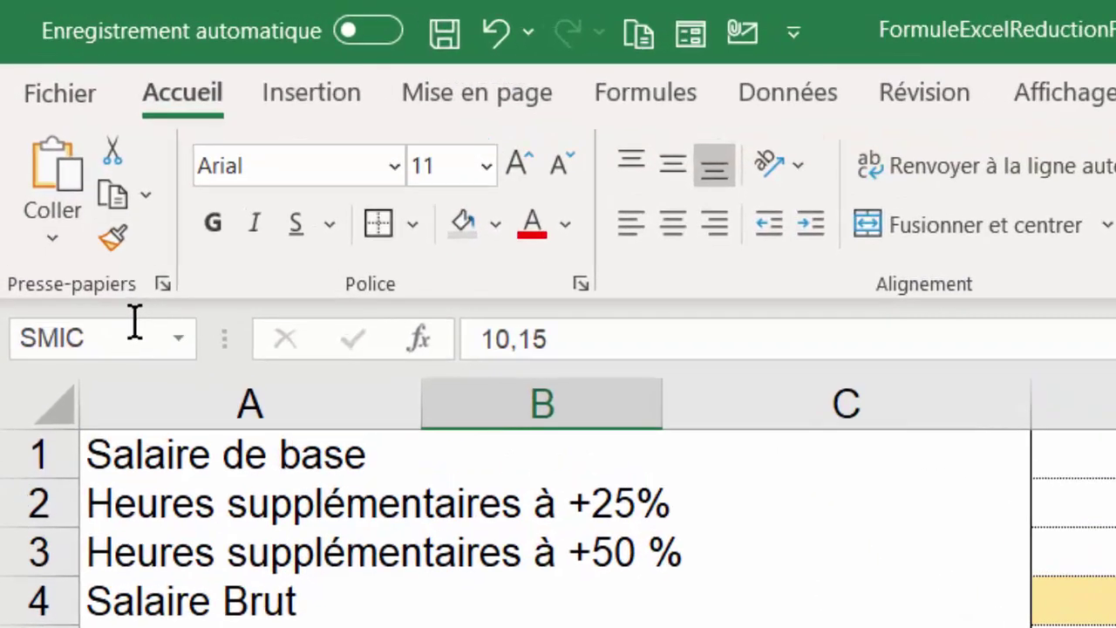
pyautogui.click(132, 334)
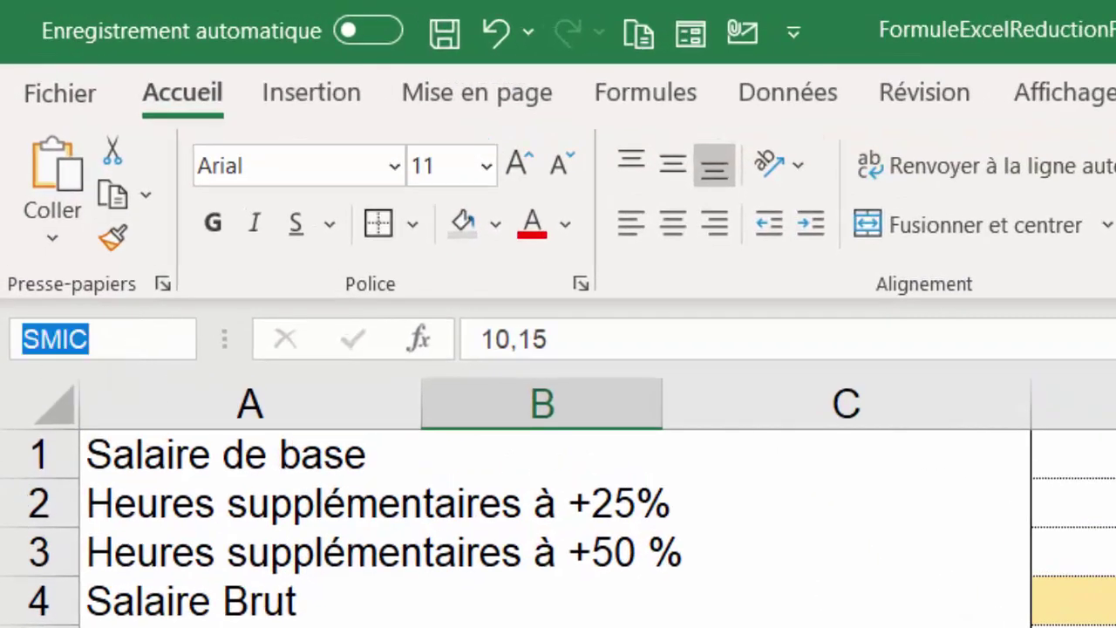
pyautogui.press('Escape')
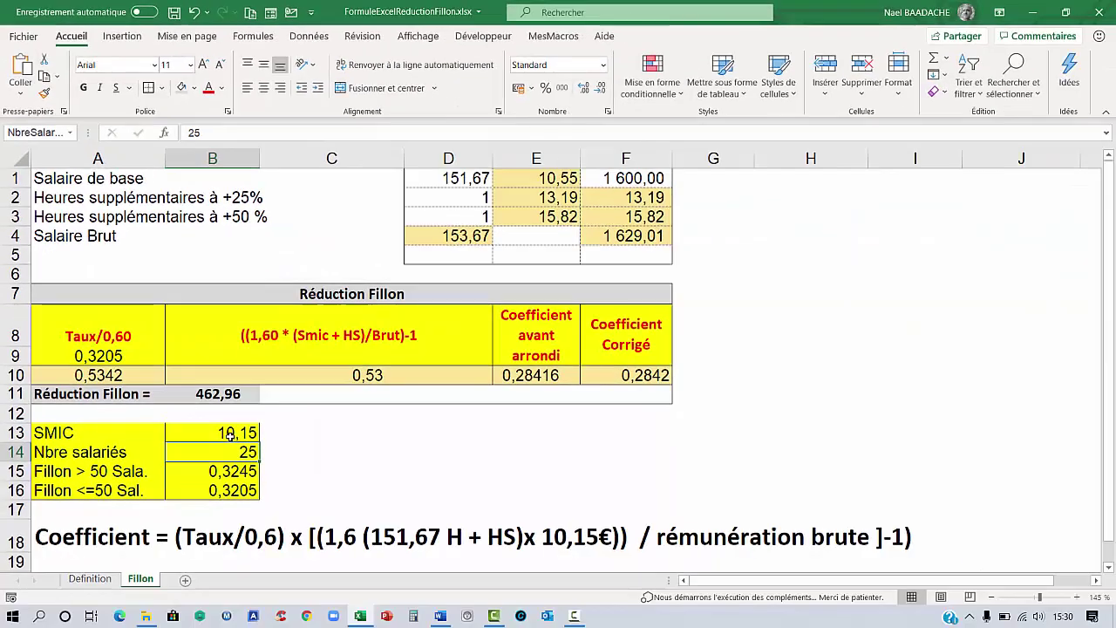
pyautogui.click(229, 433)
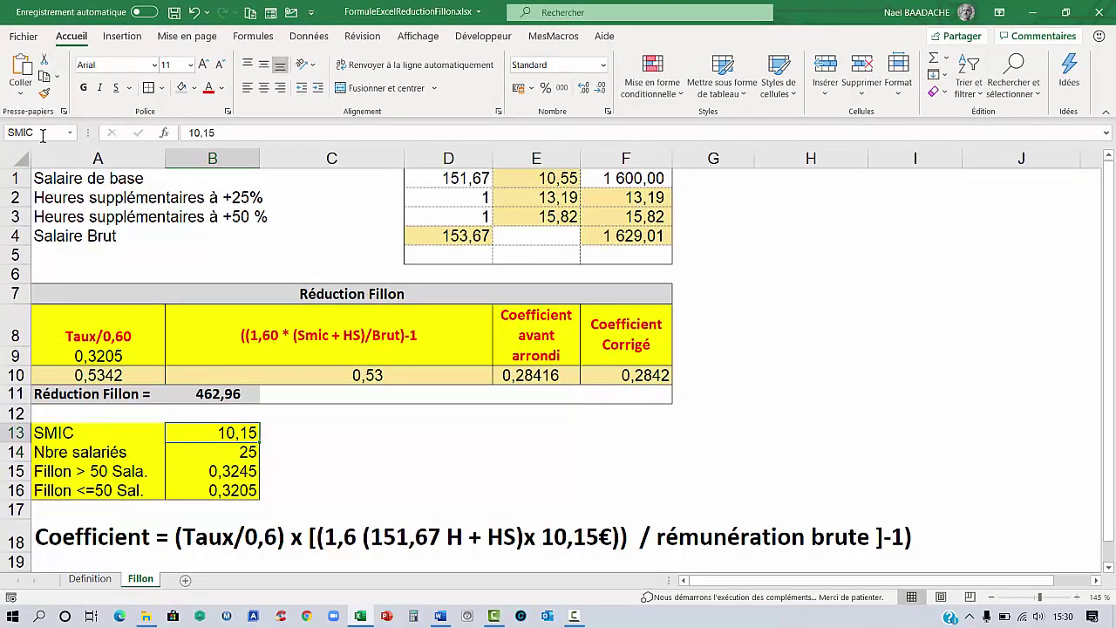
pyautogui.click(208, 455)
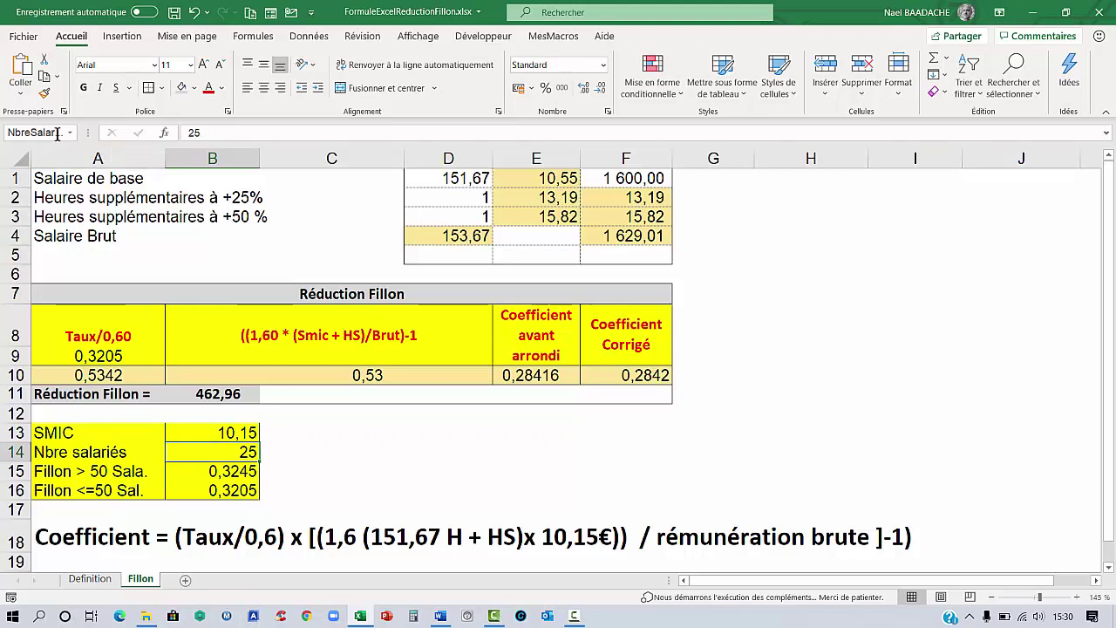
pyautogui.click(225, 471)
pyautogui.click(225, 489)
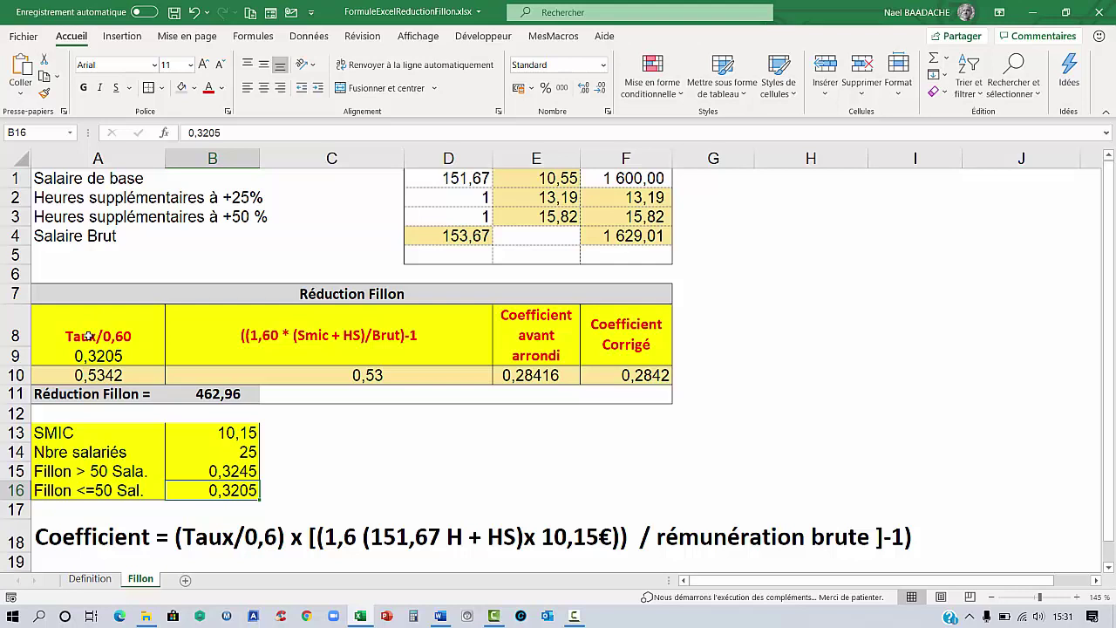
pyautogui.click(88, 336)
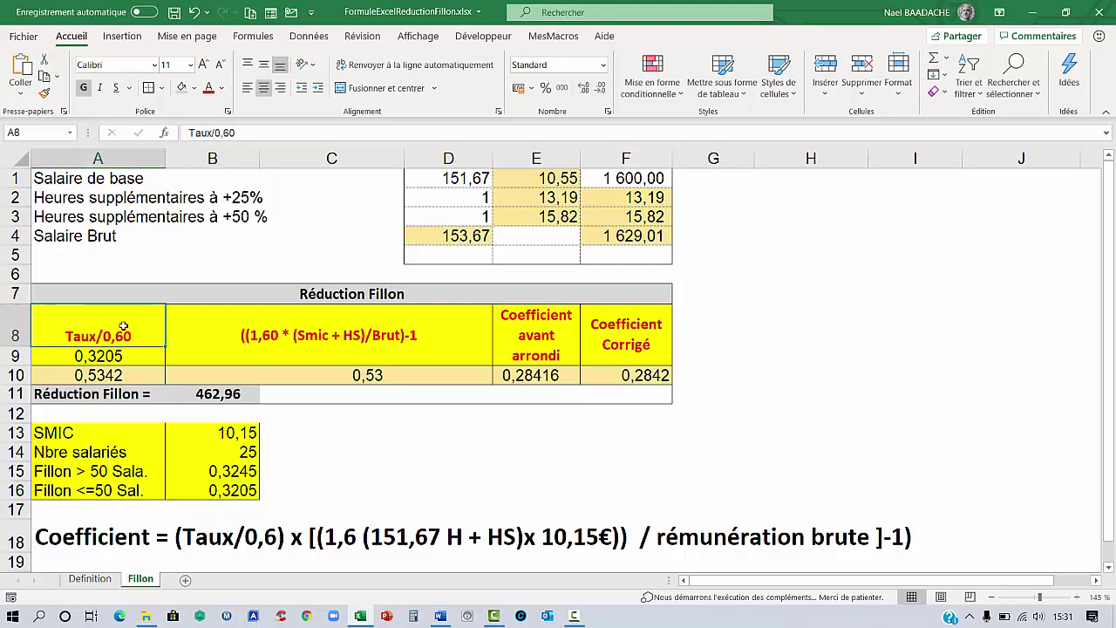
pyautogui.click(175, 534)
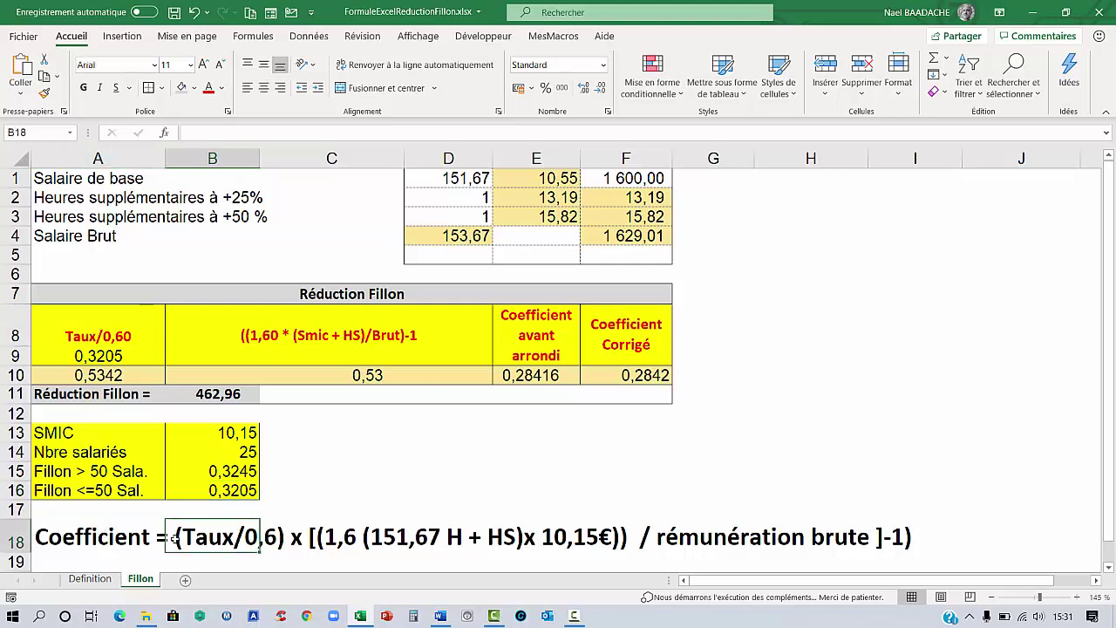
pyautogui.click(63, 535)
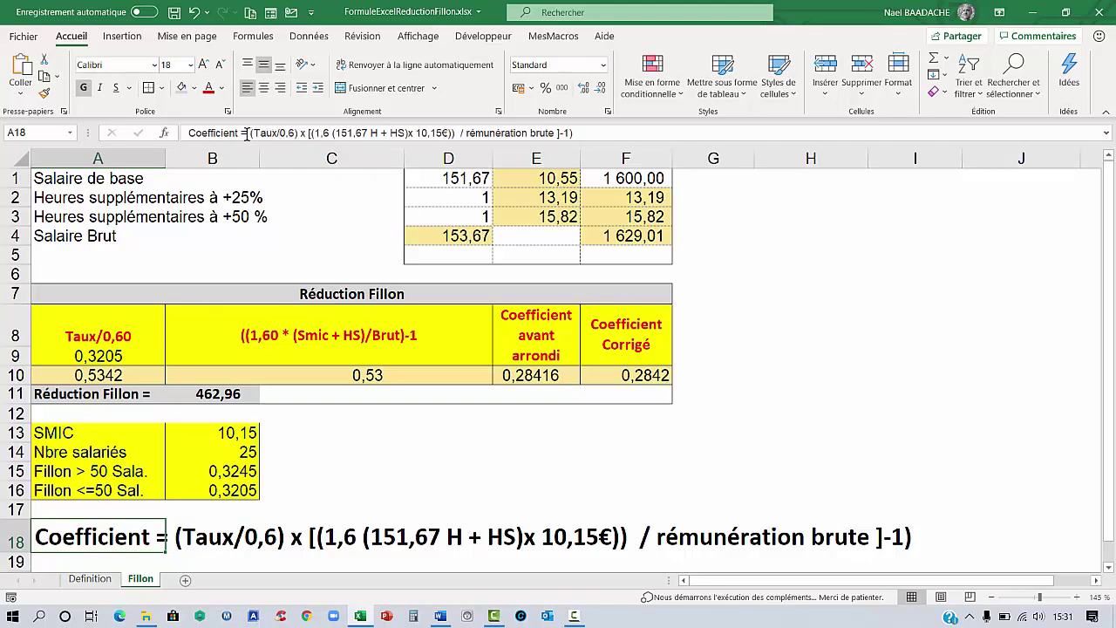
pyautogui.moveTo(249, 133); pyautogui.dragTo(302, 132)
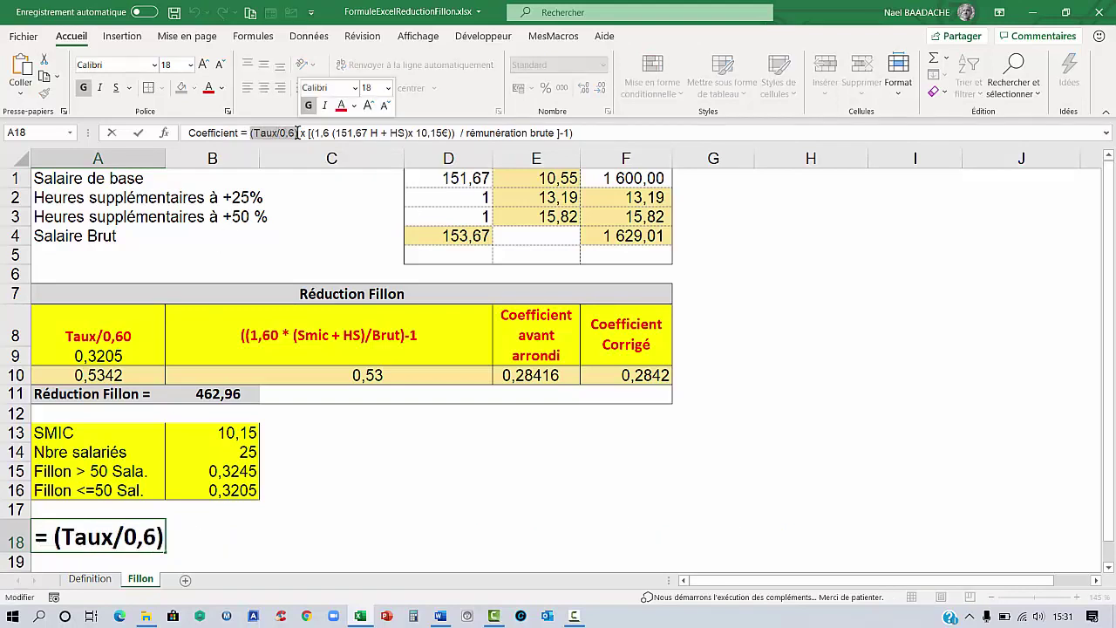
pyautogui.press('Escape')
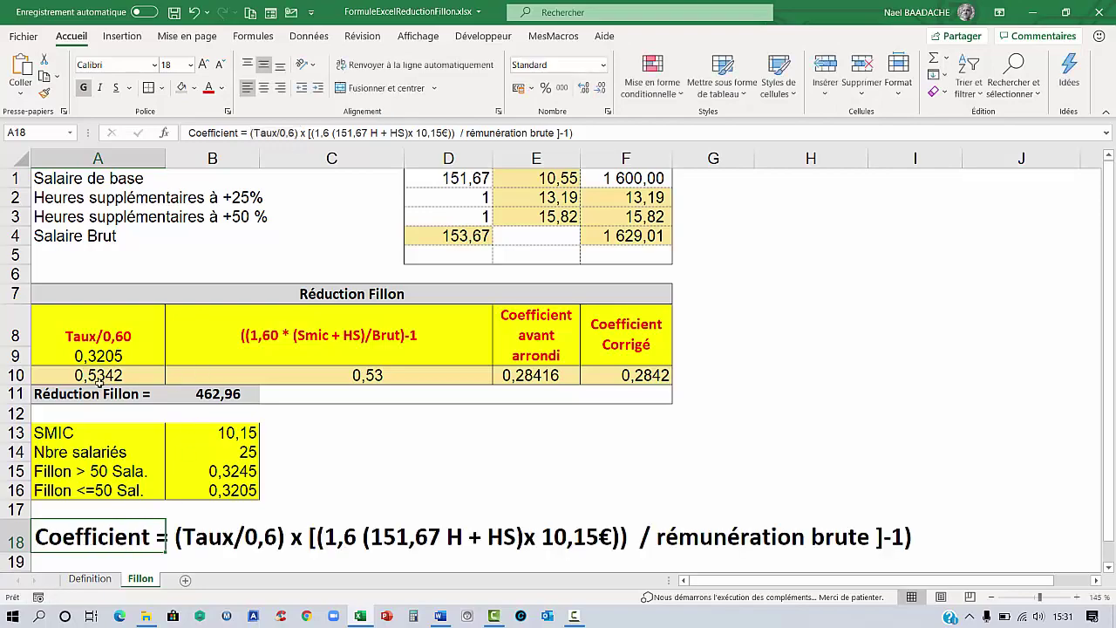
pyautogui.click(92, 351)
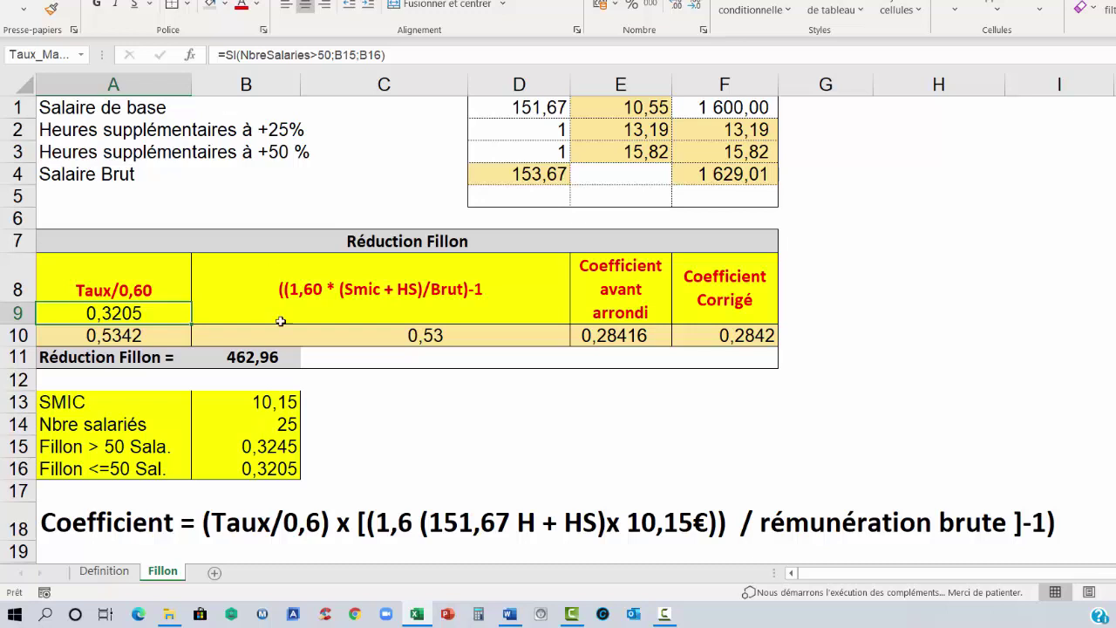
pyautogui.click(269, 425)
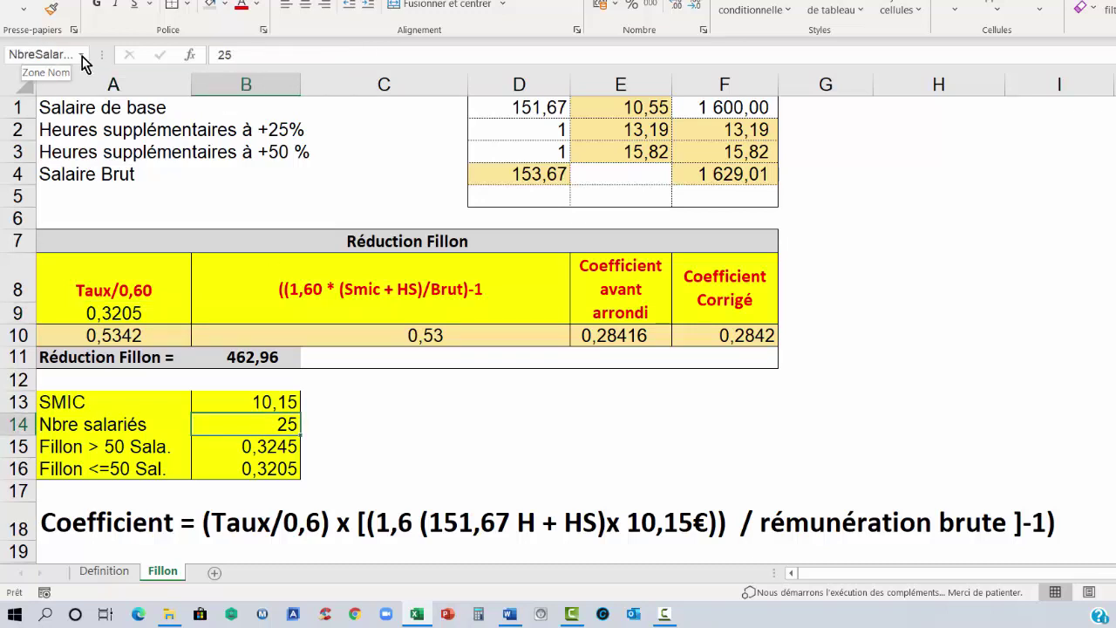
pyautogui.click(83, 56)
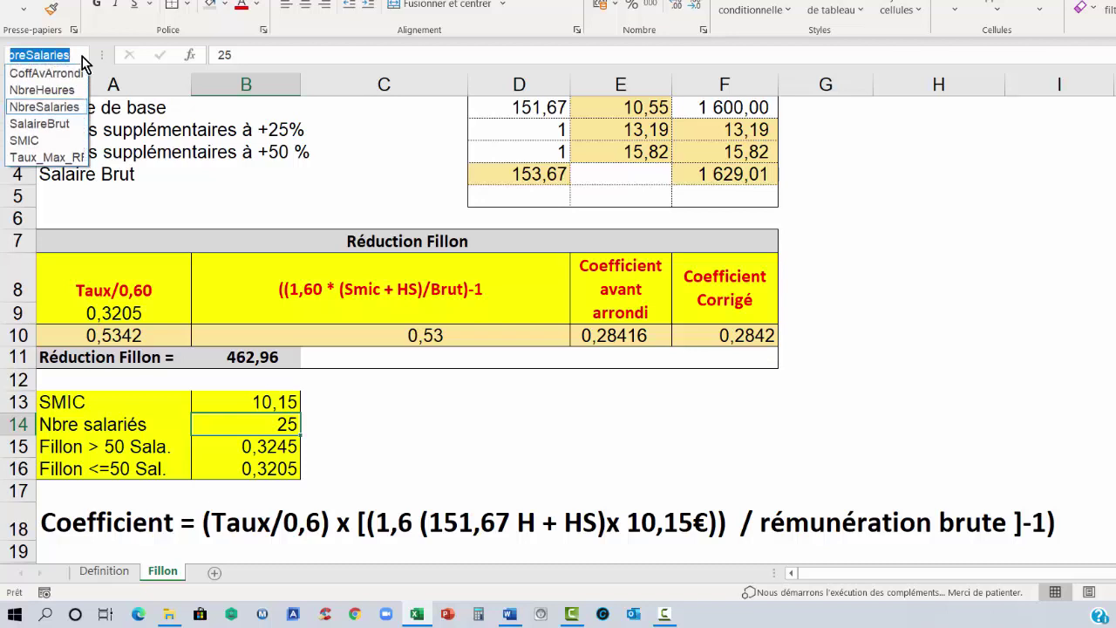
pyautogui.click(61, 109)
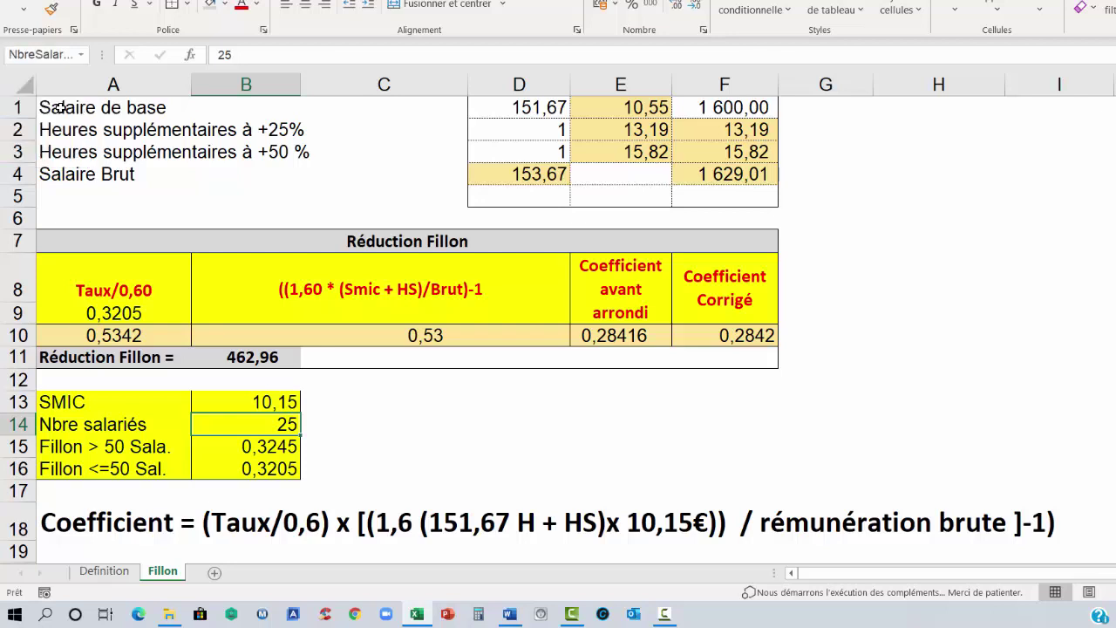
pyautogui.click(626, 422)
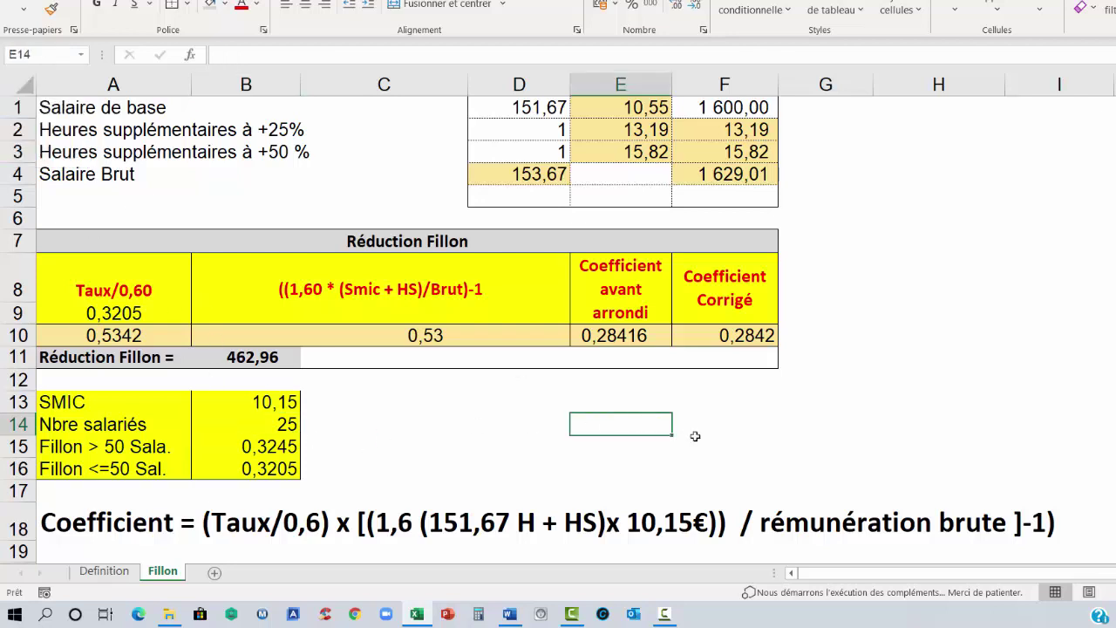
pyautogui.click(84, 55)
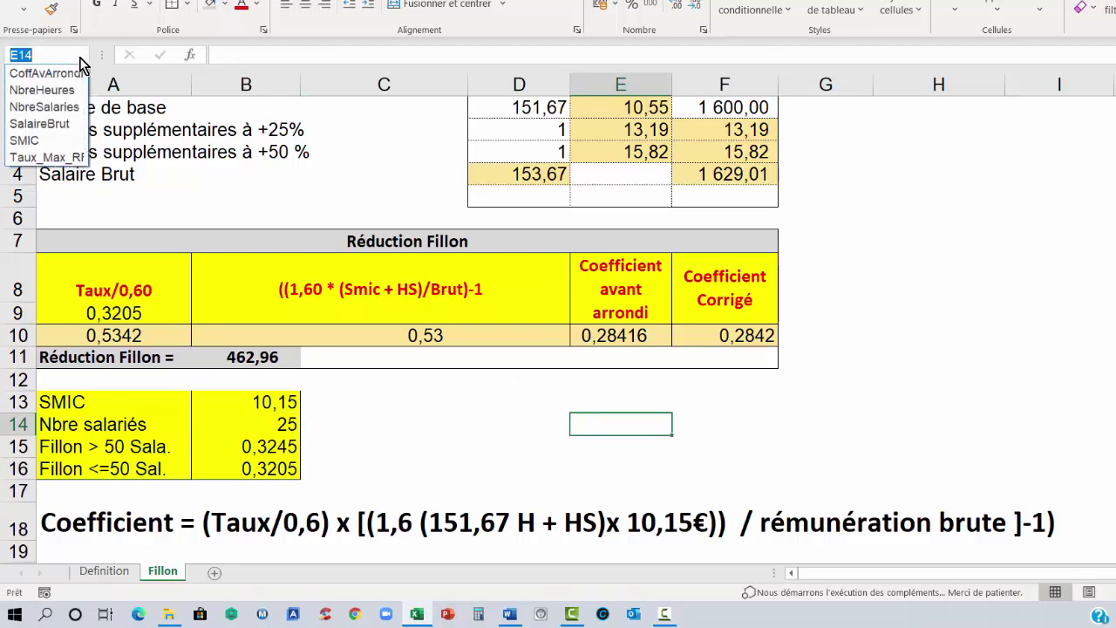
pyautogui.click(58, 109)
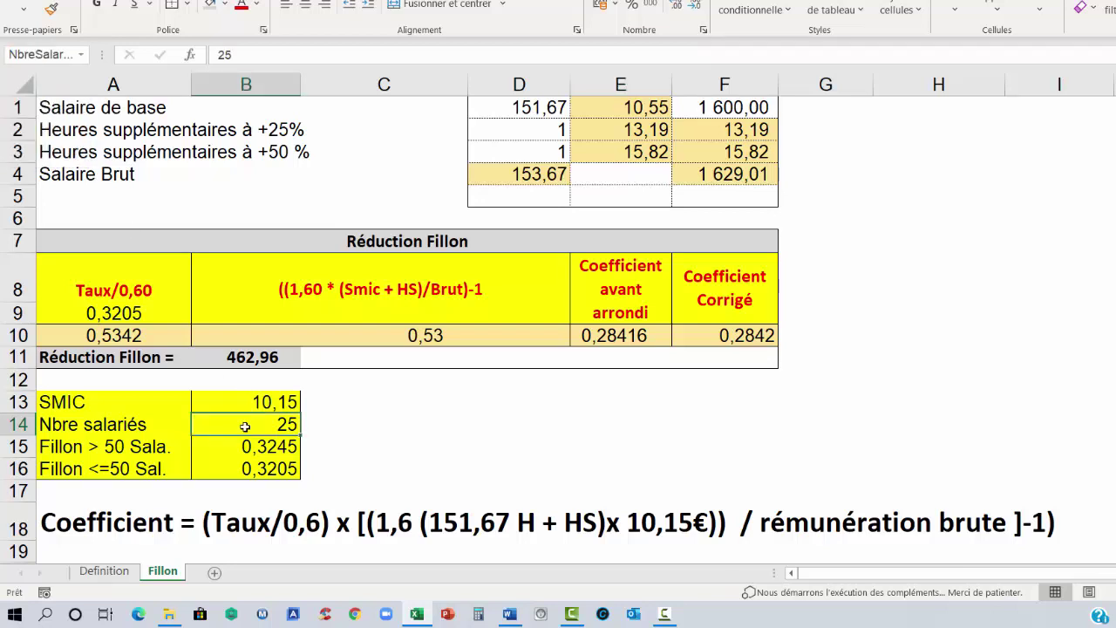
pyautogui.click(112, 317)
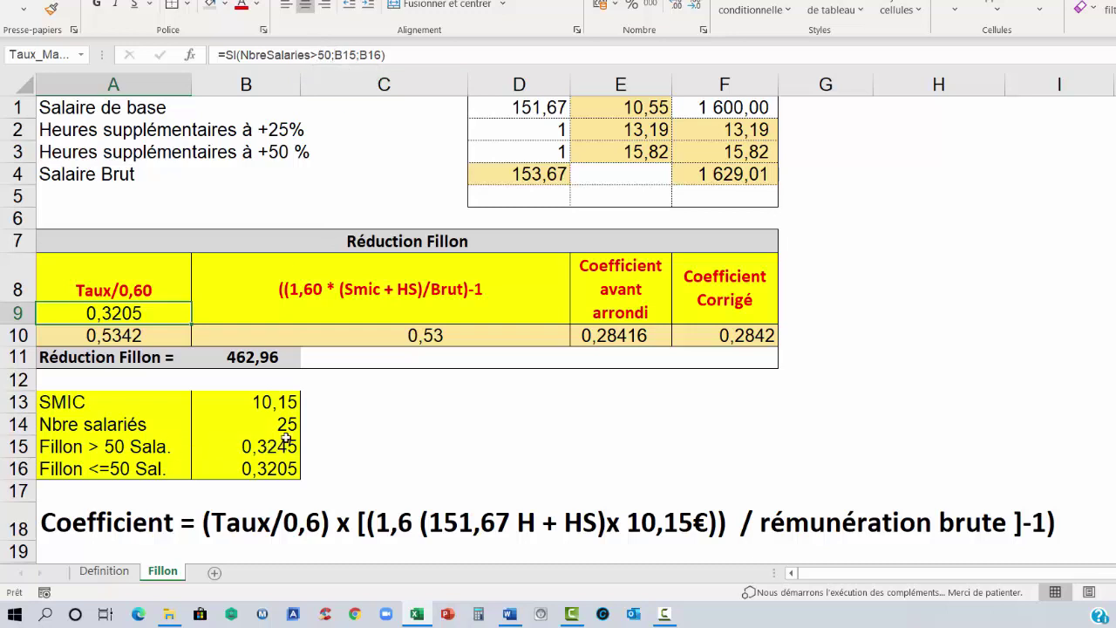
pyautogui.click(362, 54)
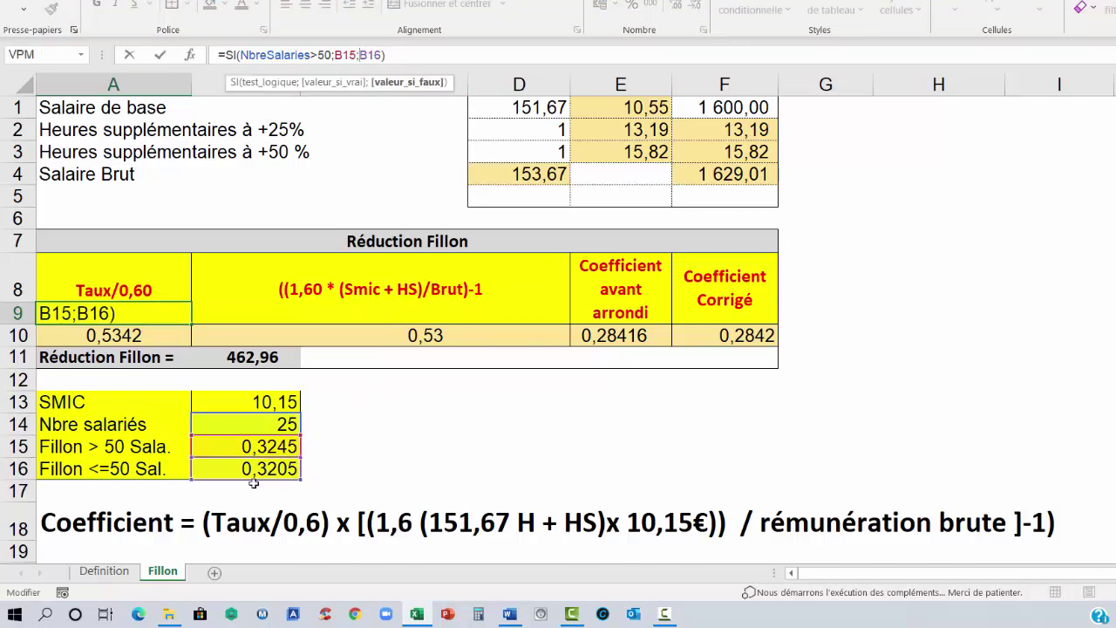
pyautogui.press('Return')
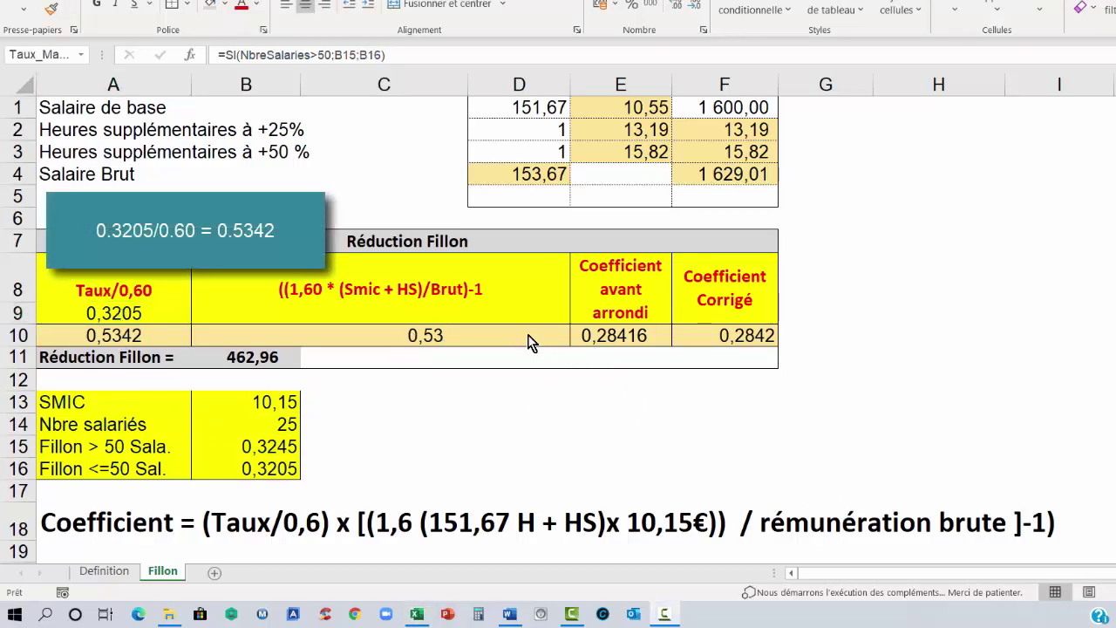
pyautogui.click(58, 522)
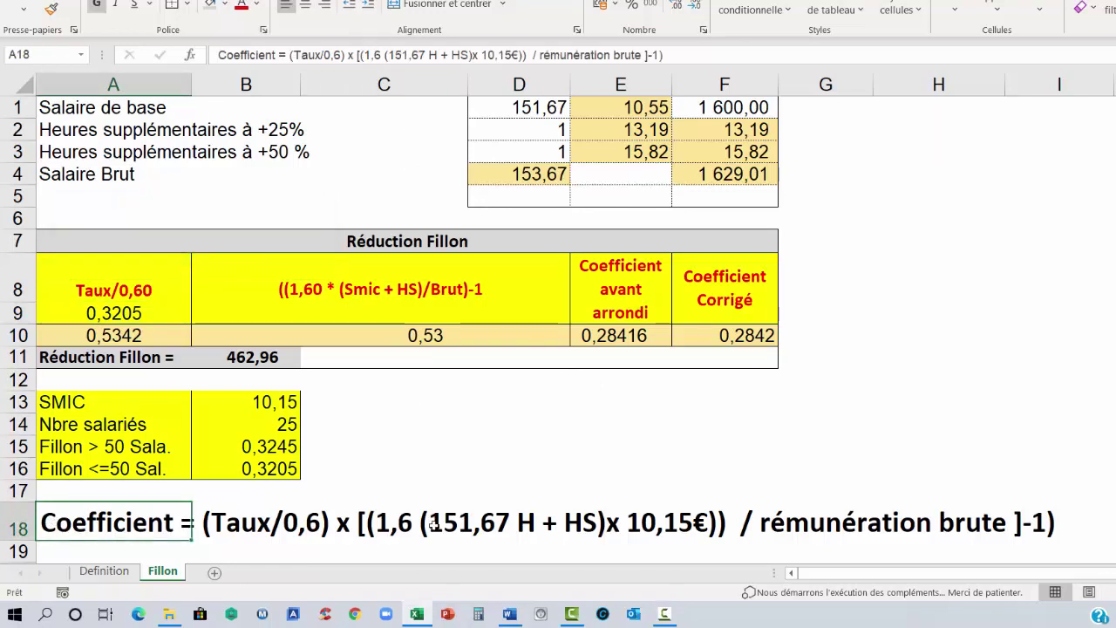
pyautogui.click(359, 54)
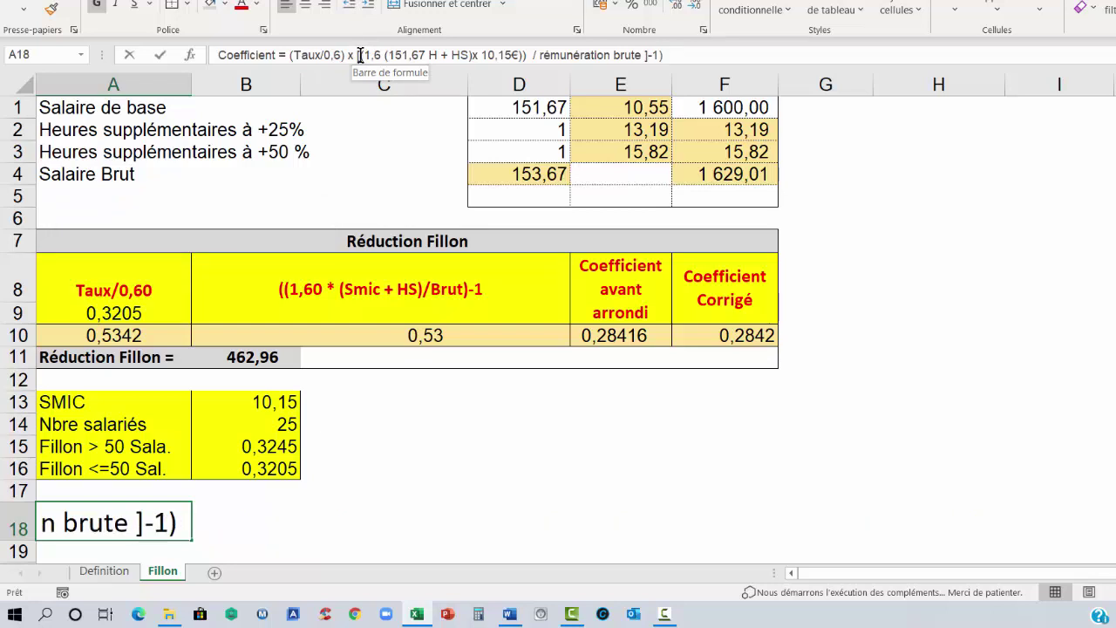
pyautogui.moveTo(359, 55); pyautogui.dragTo(526, 55)
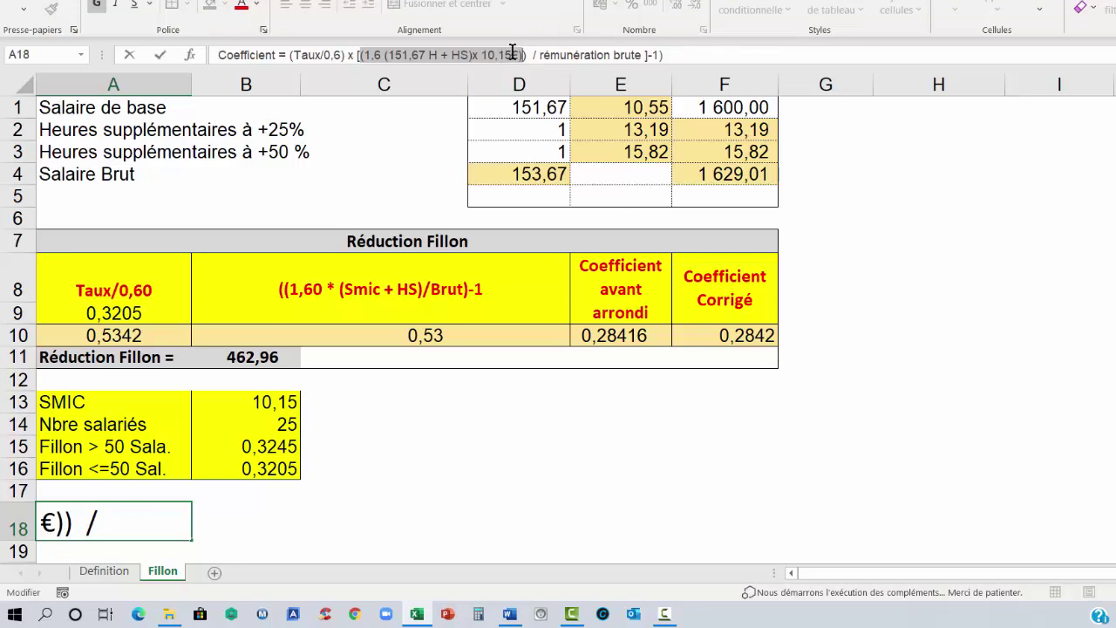
pyautogui.press('Escape')
pyautogui.click(419, 338)
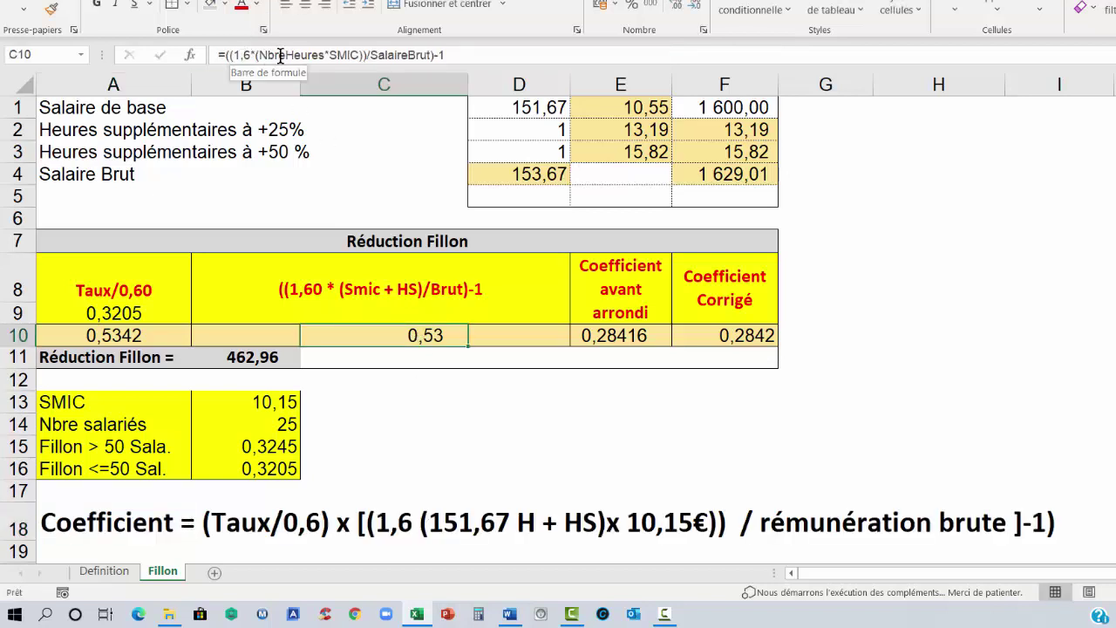
pyautogui.click(81, 54)
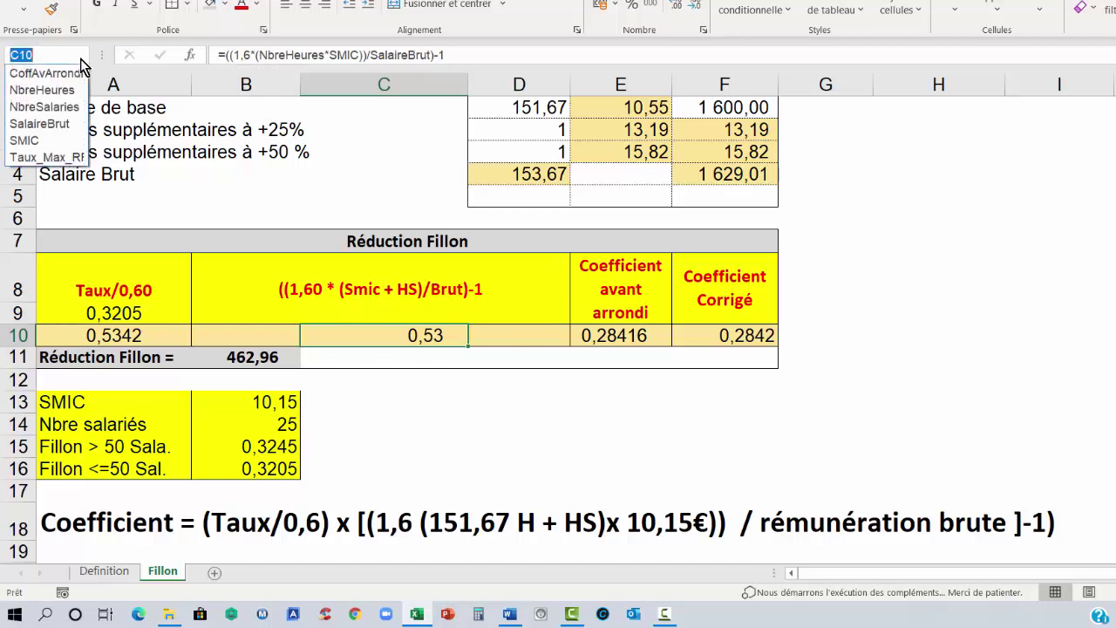
pyautogui.click(52, 91)
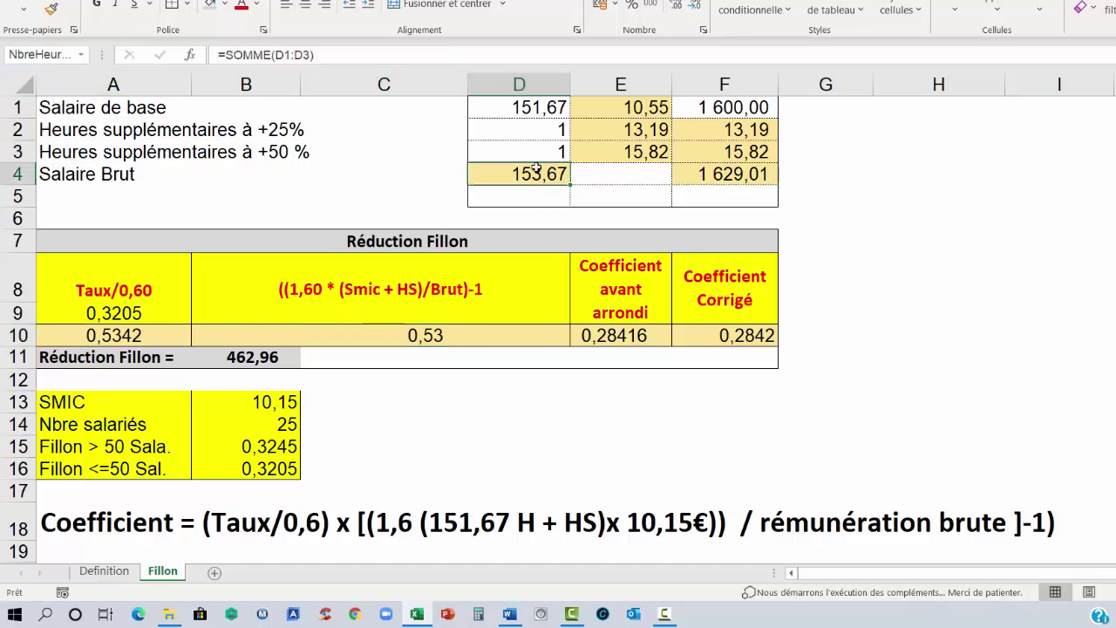
pyautogui.click(544, 106)
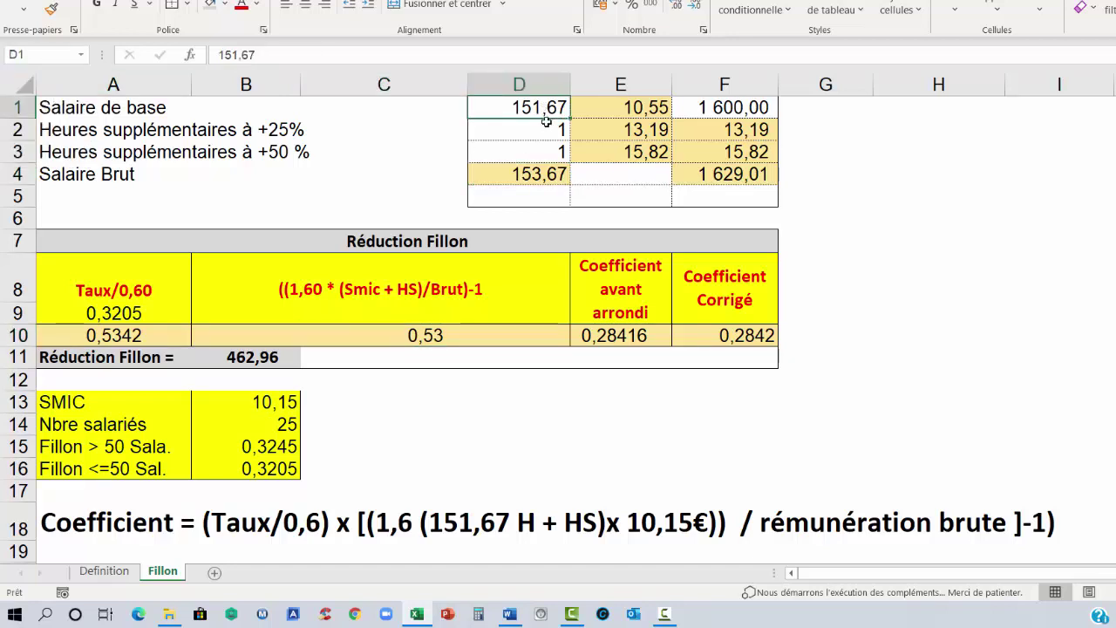
pyautogui.click(544, 133)
pyautogui.click(541, 150)
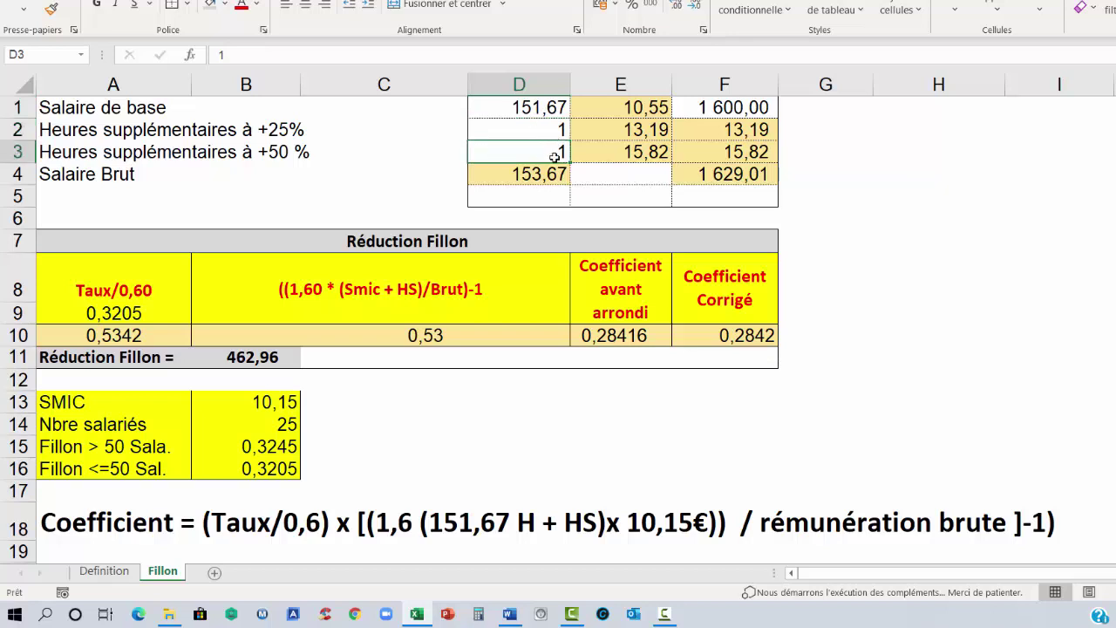
pyautogui.click(539, 178)
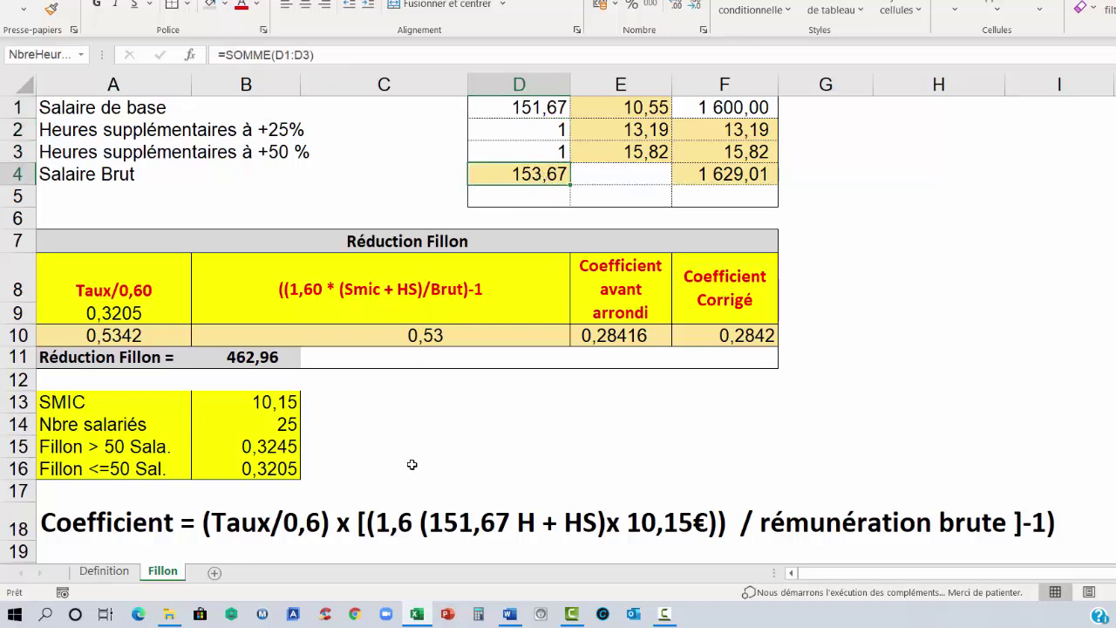
pyautogui.click(425, 338)
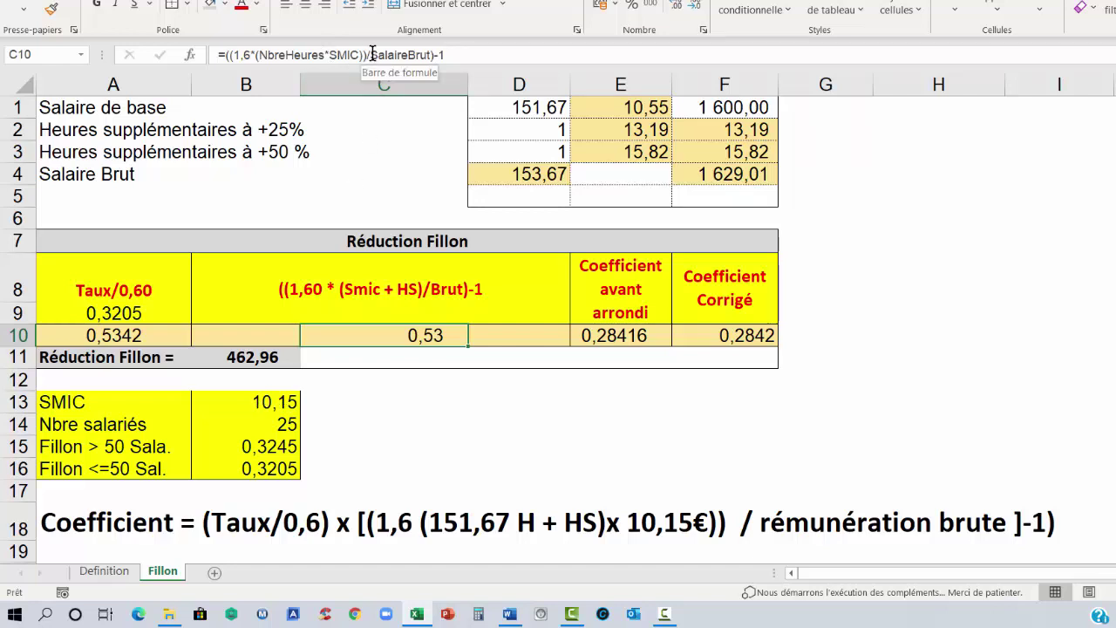
pyautogui.click(87, 57)
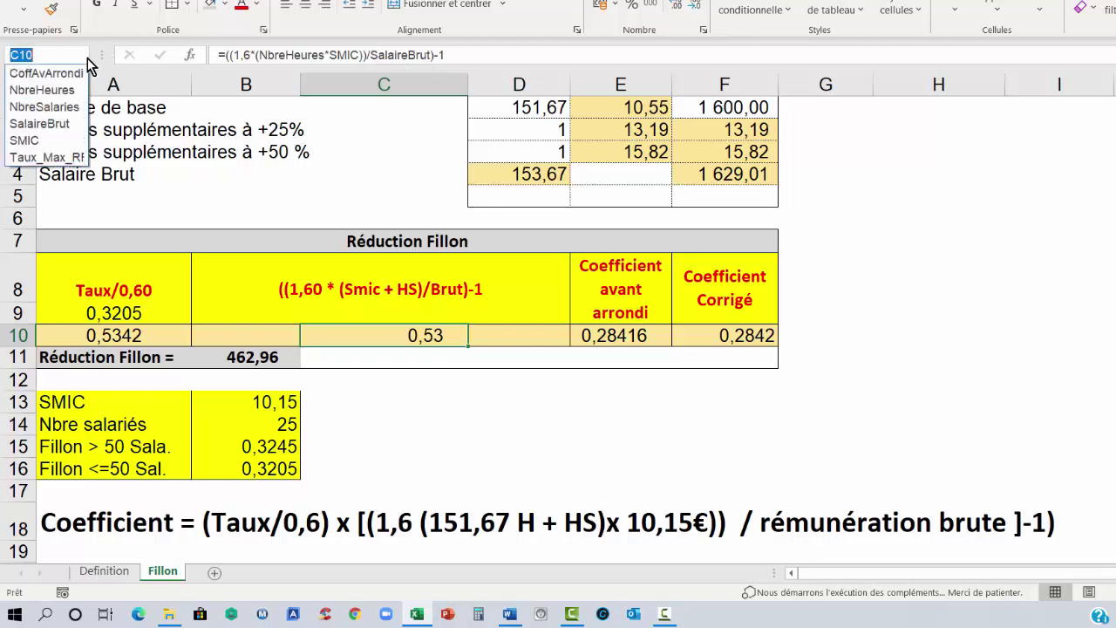
pyautogui.click(40, 123)
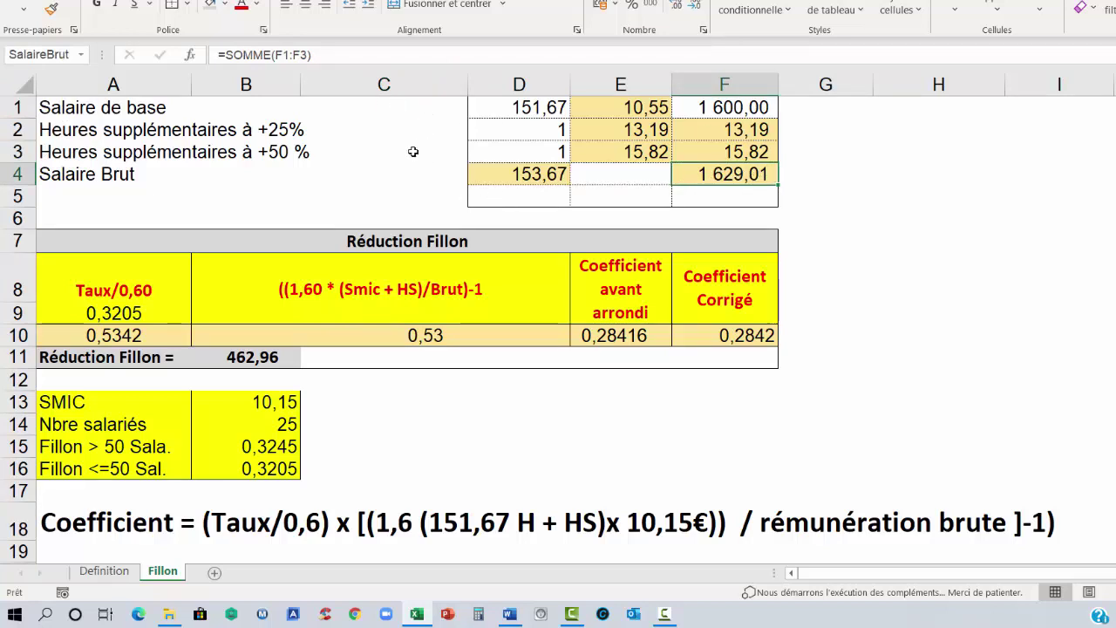
pyautogui.click(410, 339)
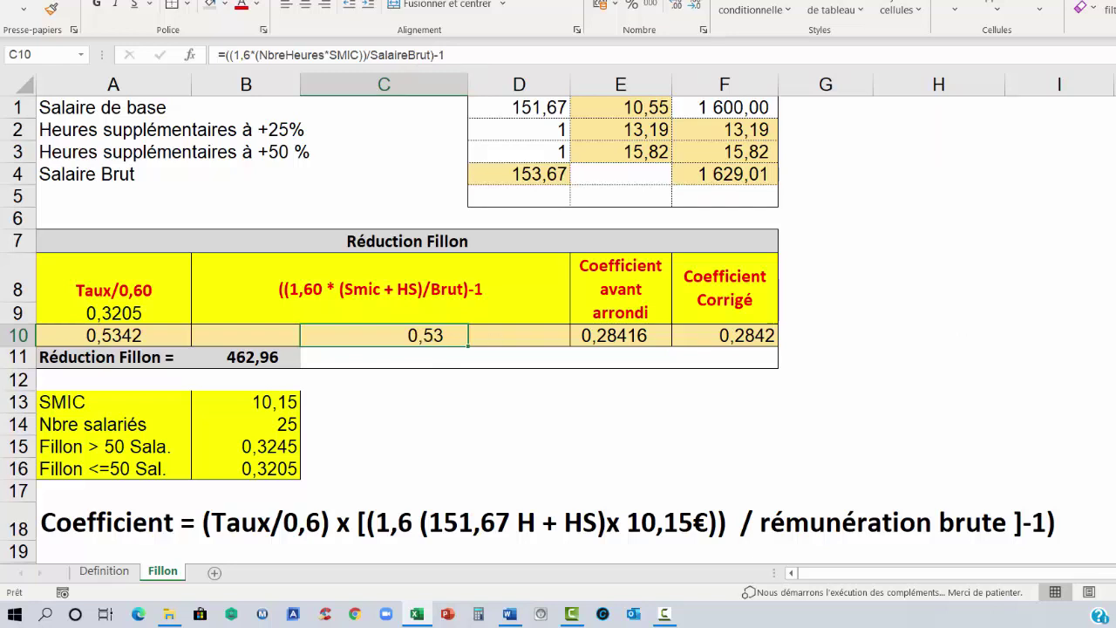
pyautogui.press('Home')
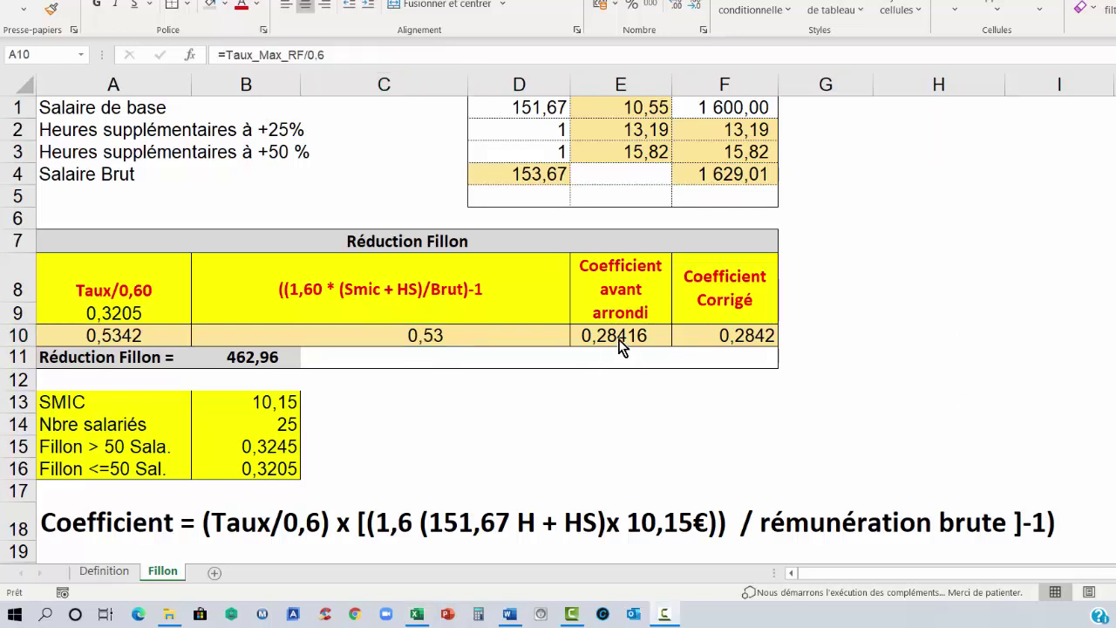
pyautogui.click(618, 337)
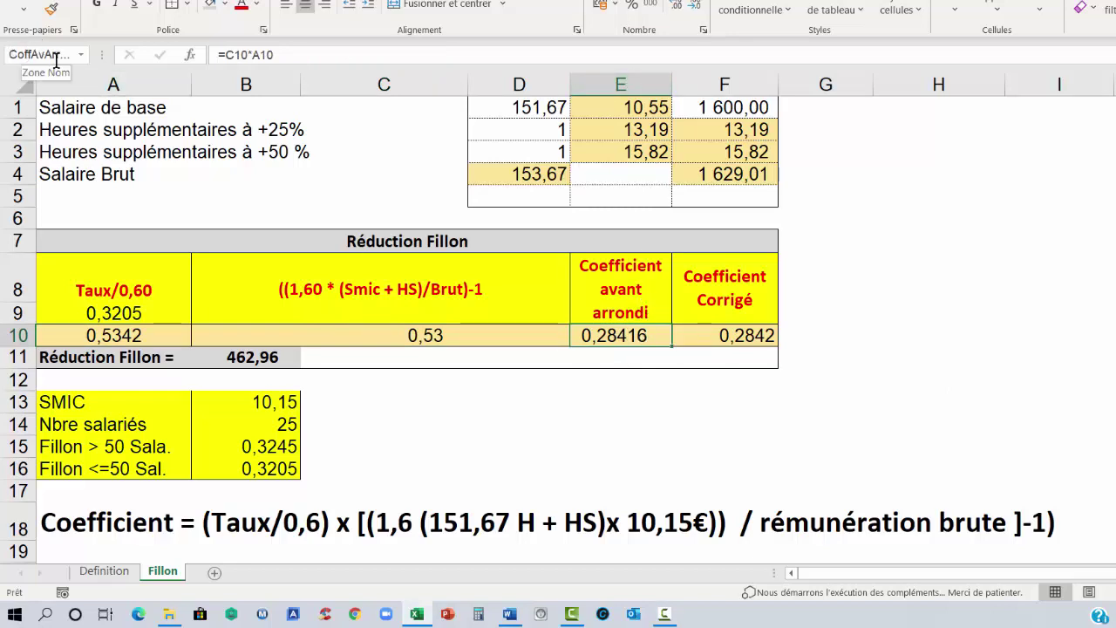
pyautogui.click(82, 55)
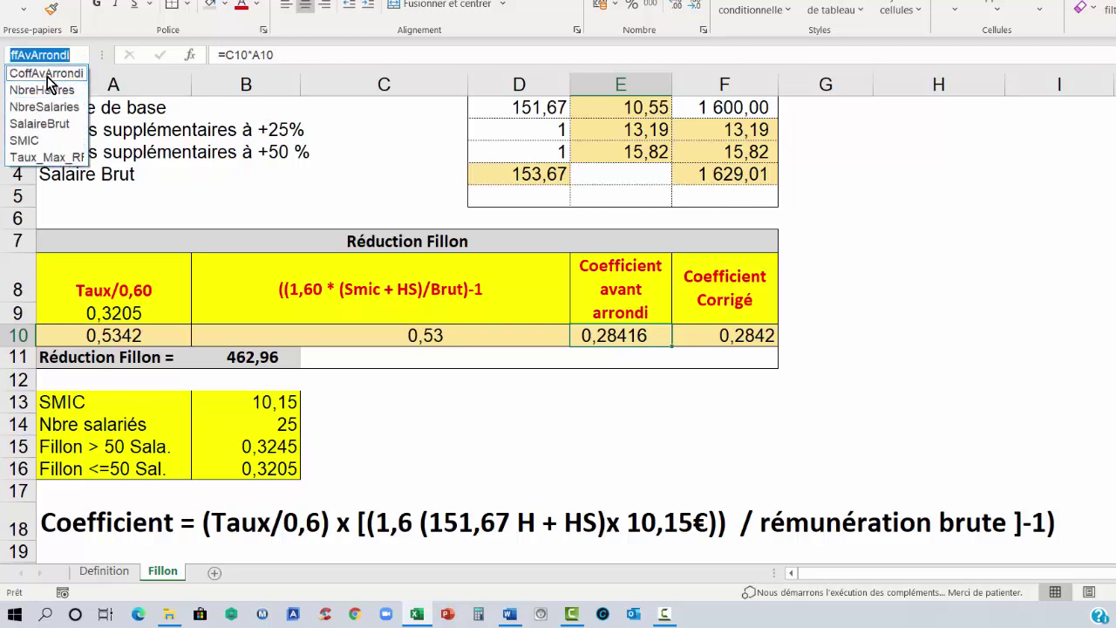
pyautogui.click(46, 75)
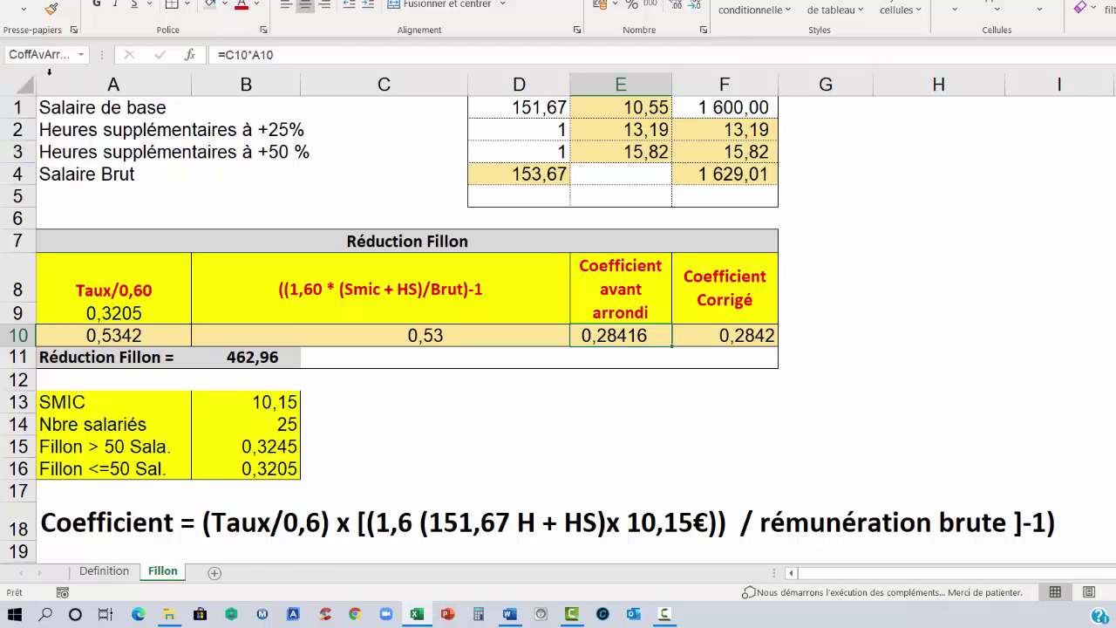
pyautogui.doubleClick(617, 335)
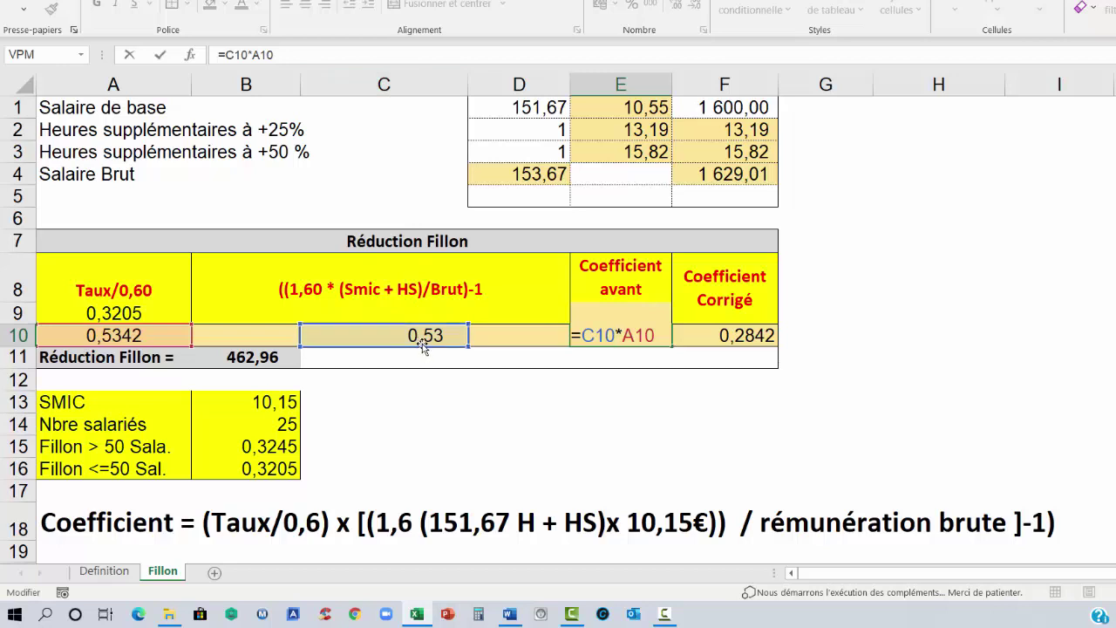
pyautogui.click(133, 342)
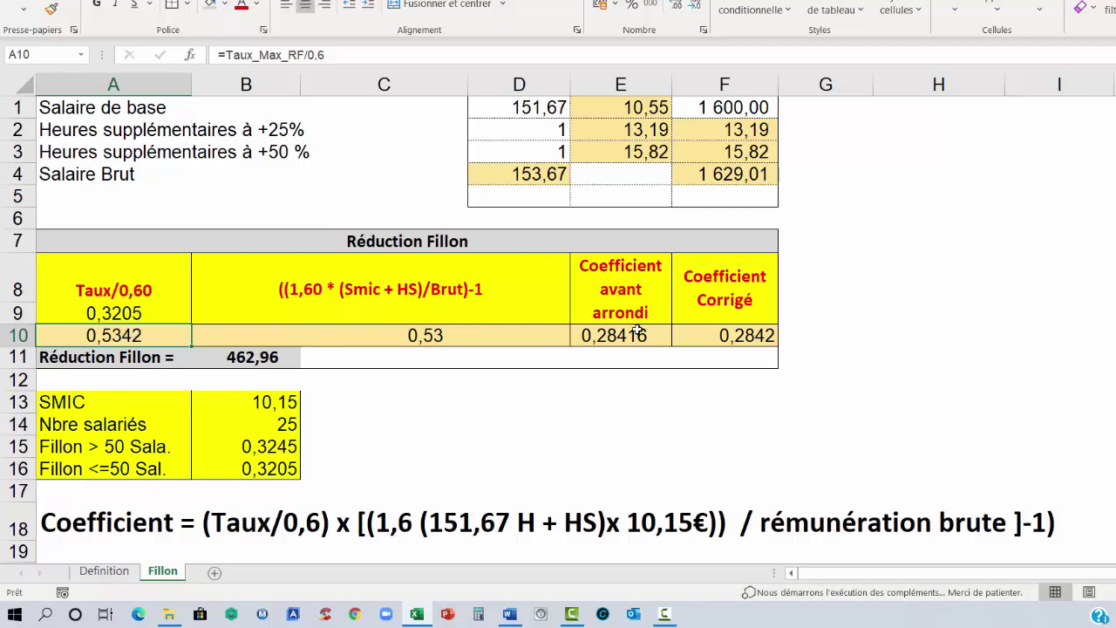
pyautogui.click(629, 336)
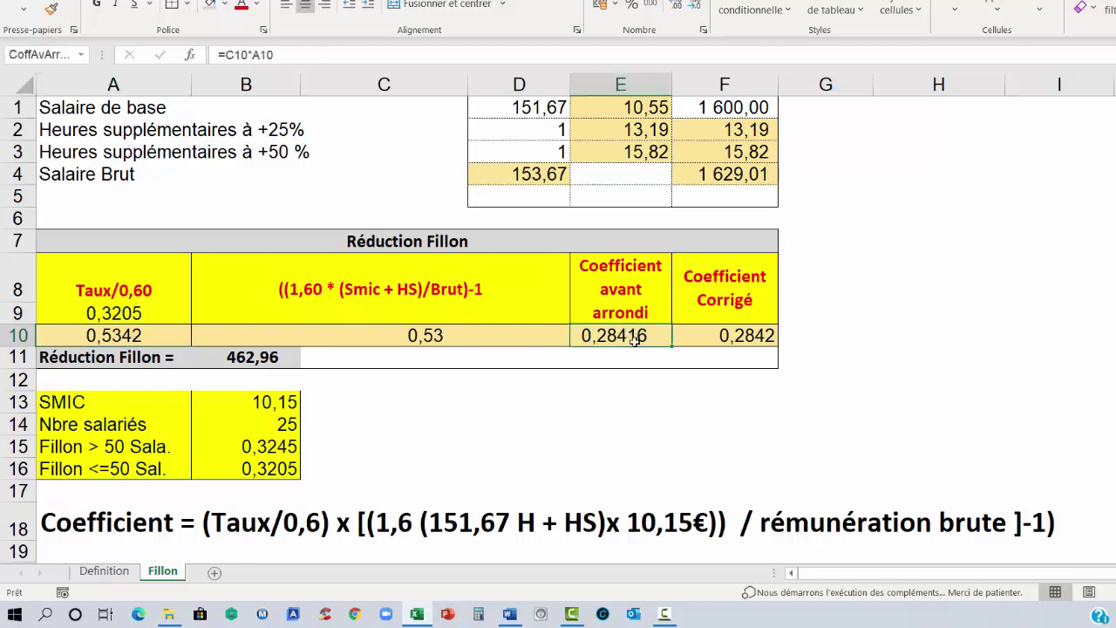
pyautogui.click(732, 339)
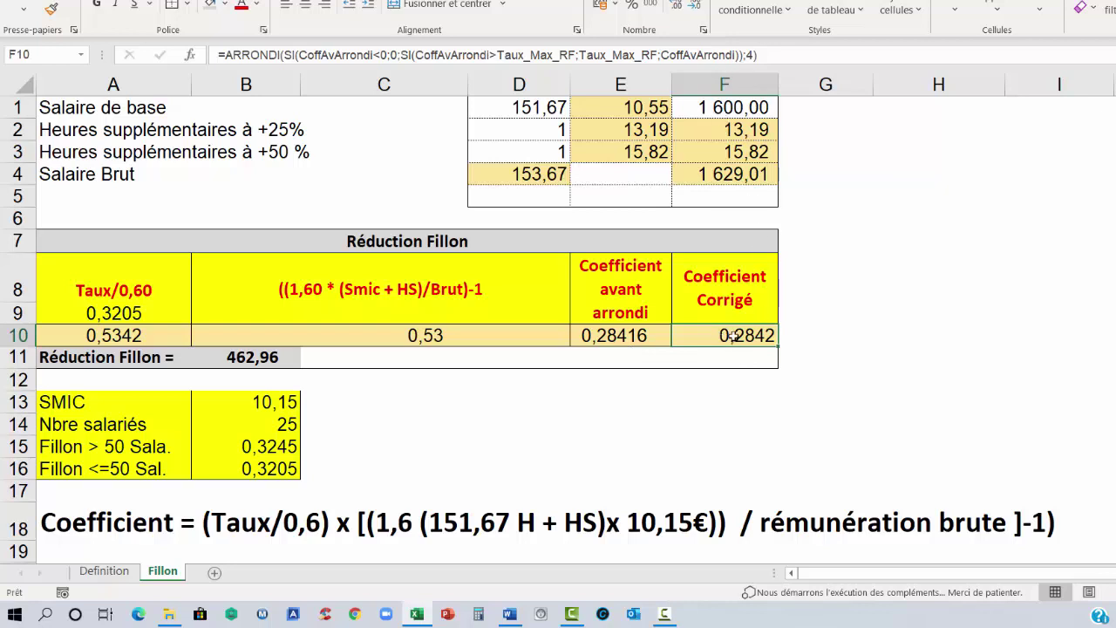
pyautogui.doubleClick(732, 336)
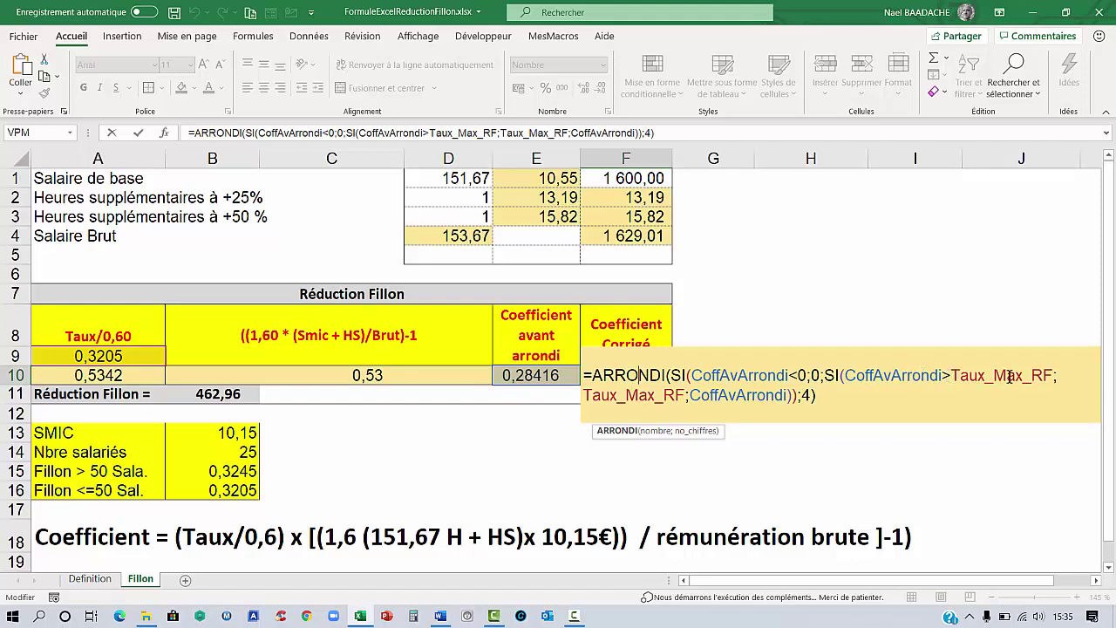
pyautogui.press('Escape')
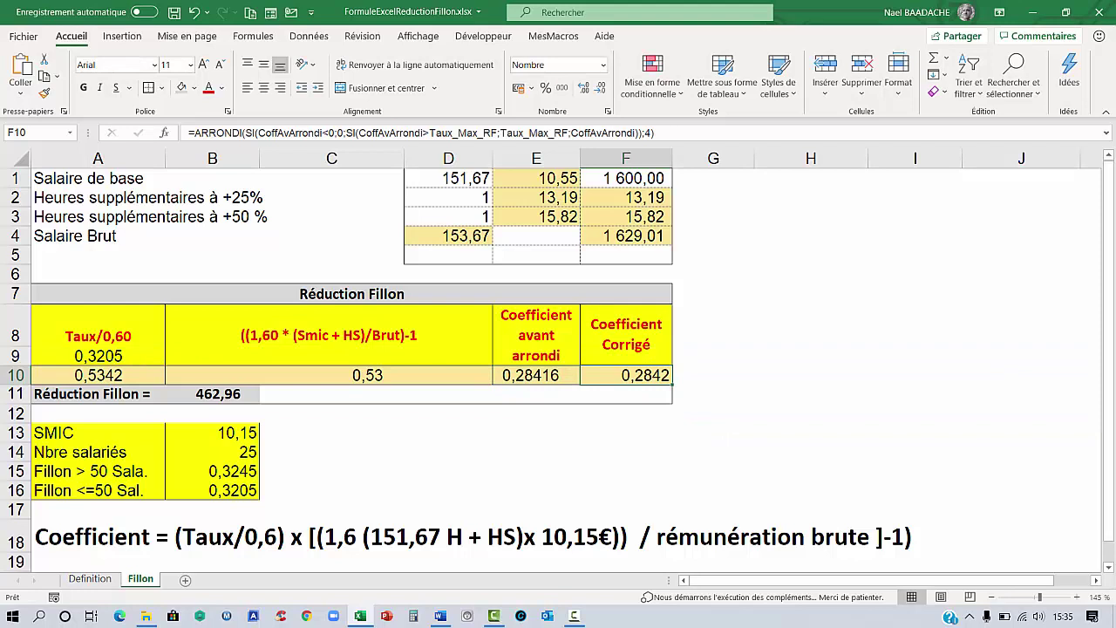
pyautogui.hotkey('ctrl', '[')
pyautogui.click(109, 352)
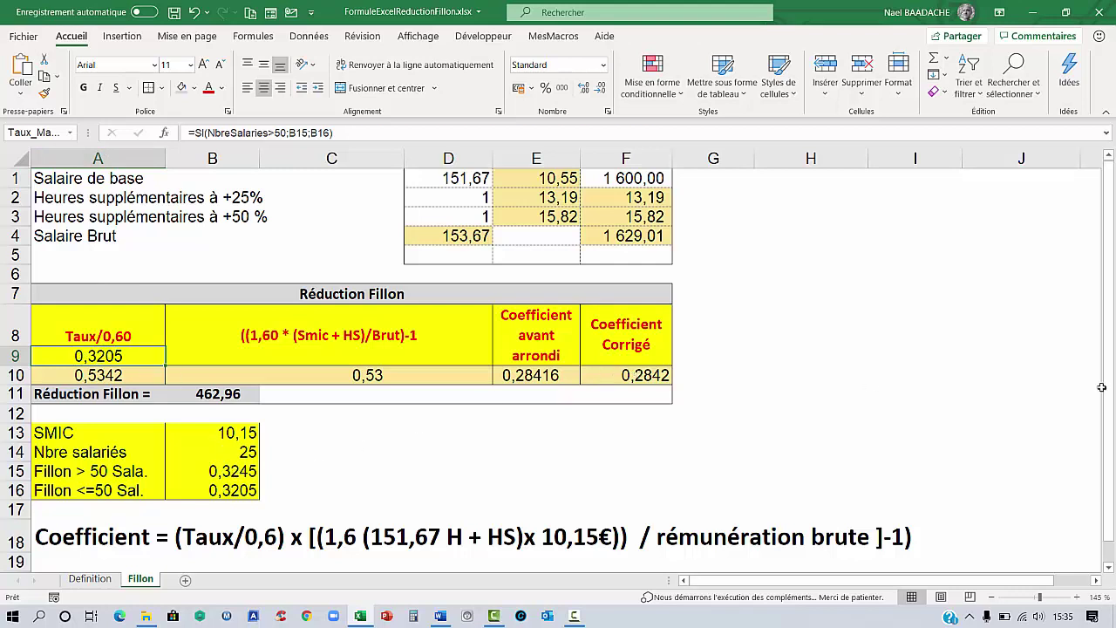
pyautogui.doubleClick(631, 375)
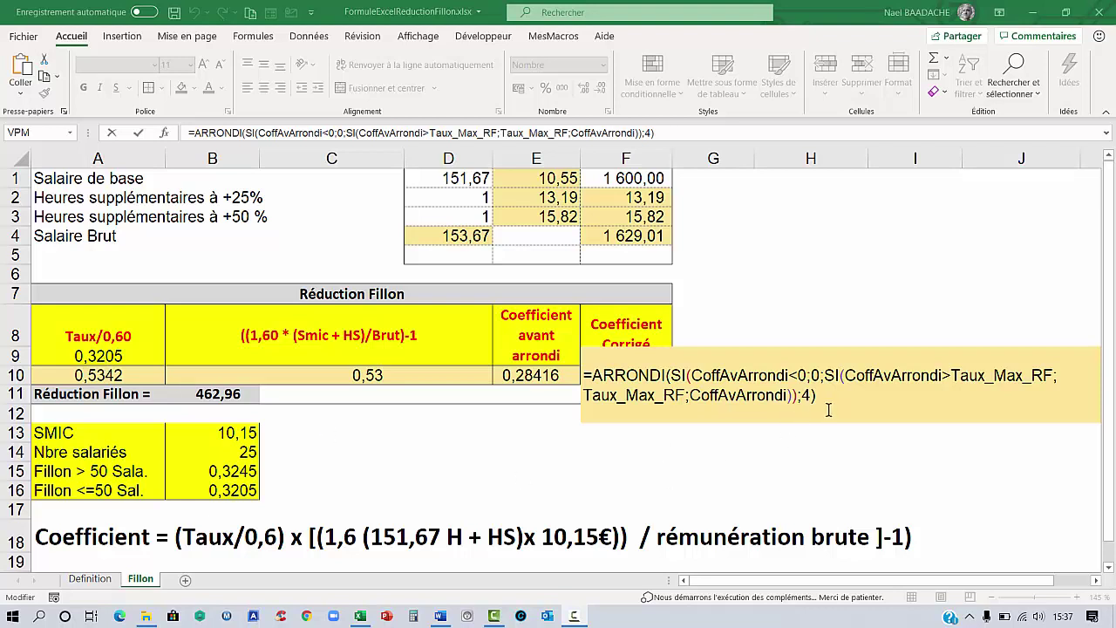
pyautogui.click(626, 375)
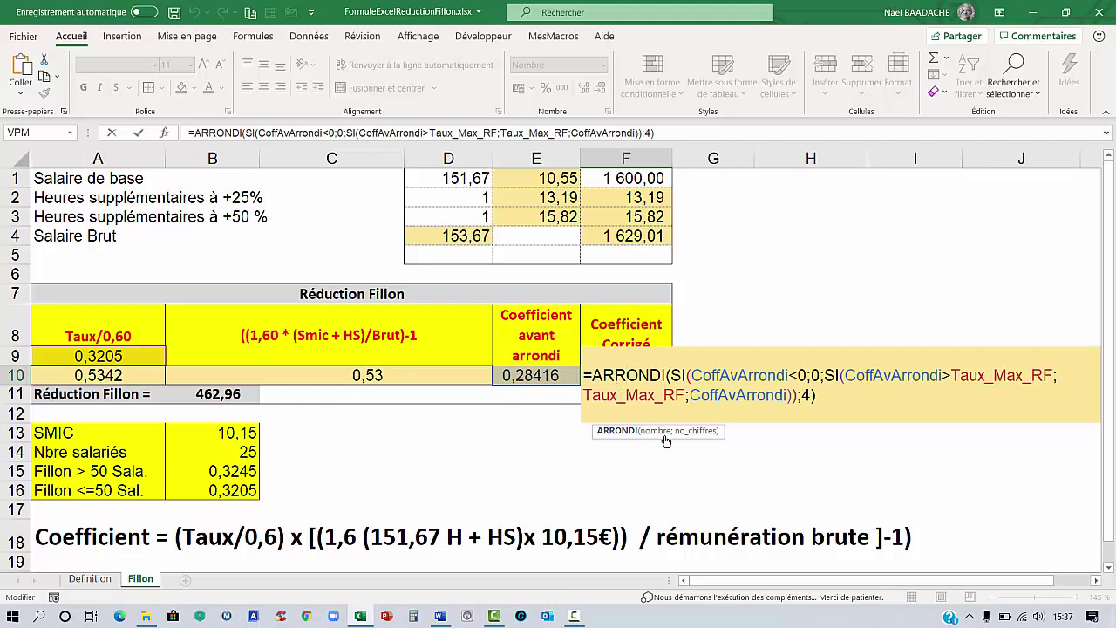
pyautogui.click(810, 395)
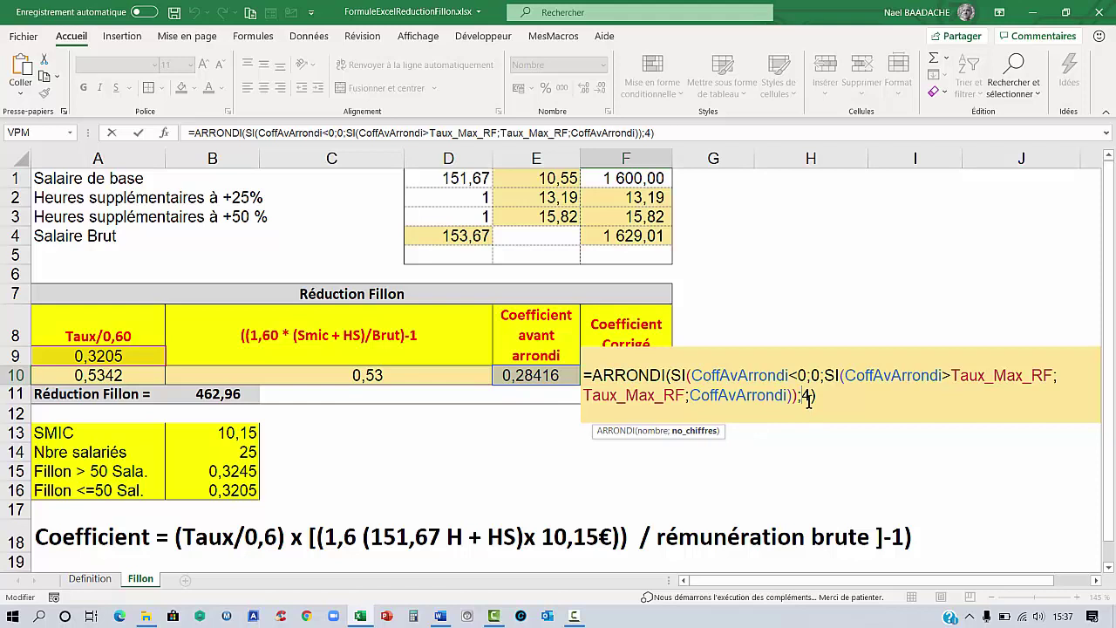
pyautogui.press('Return')
pyautogui.click(641, 373)
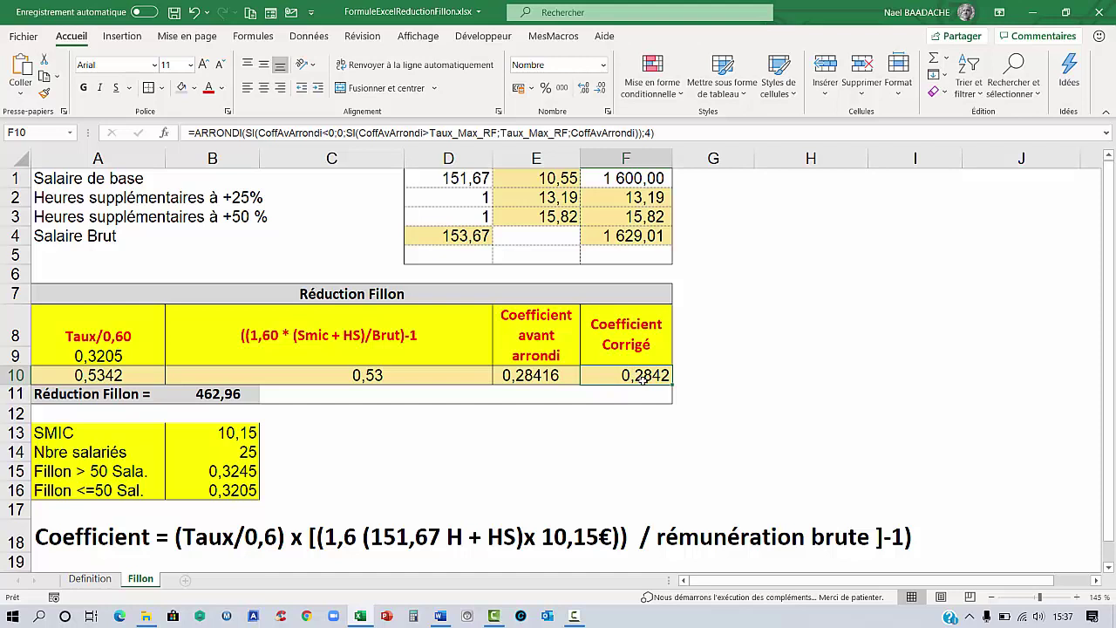
pyautogui.click(98, 355)
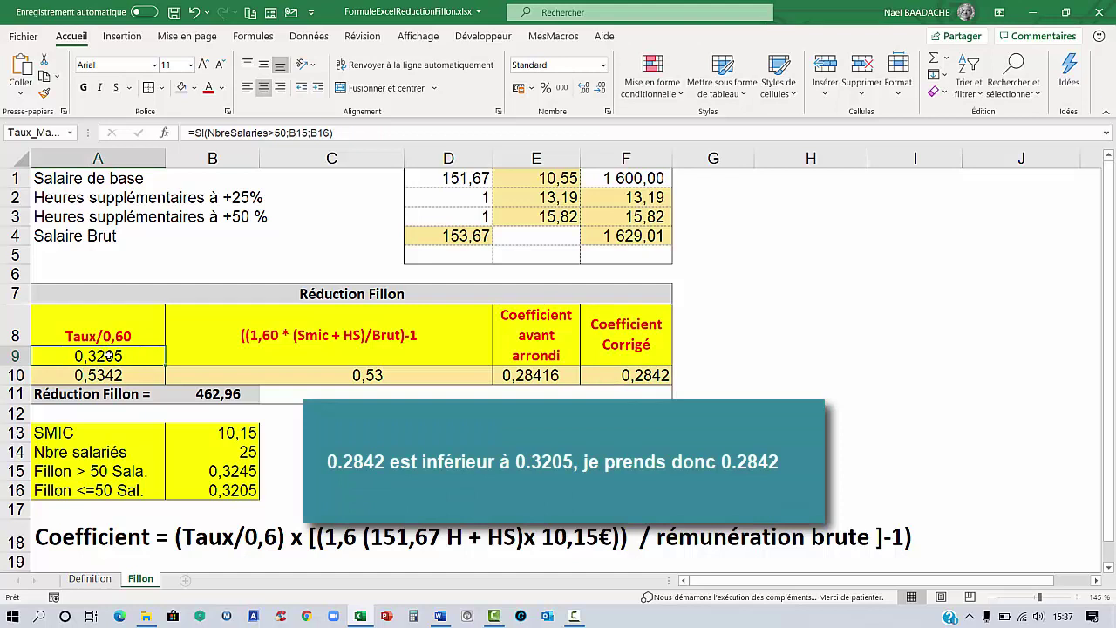
pyautogui.click(227, 397)
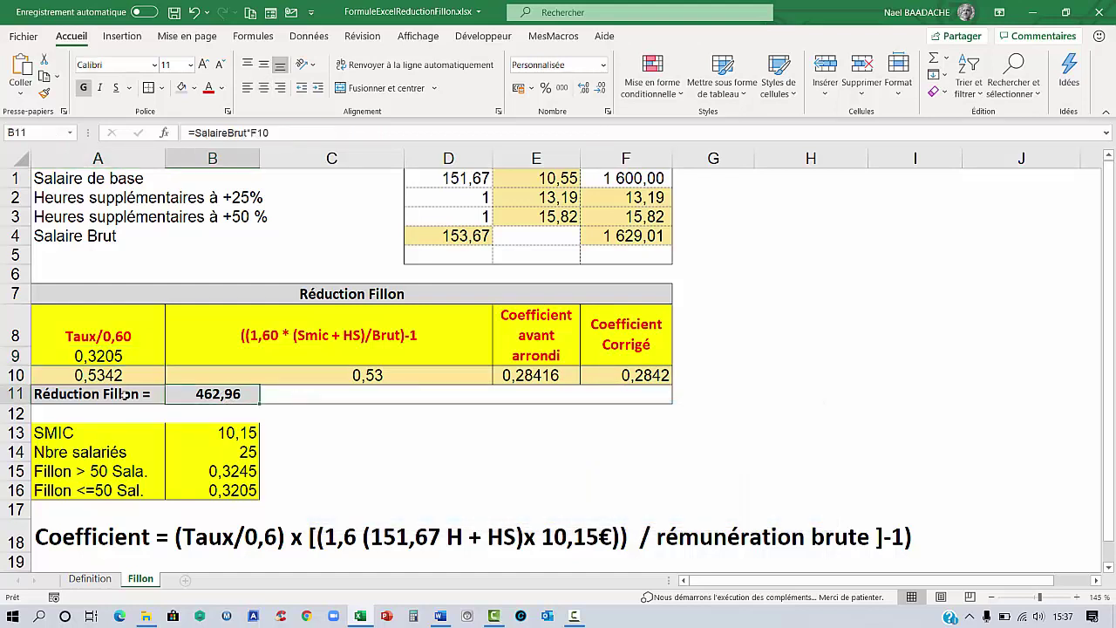
pyautogui.click(648, 375)
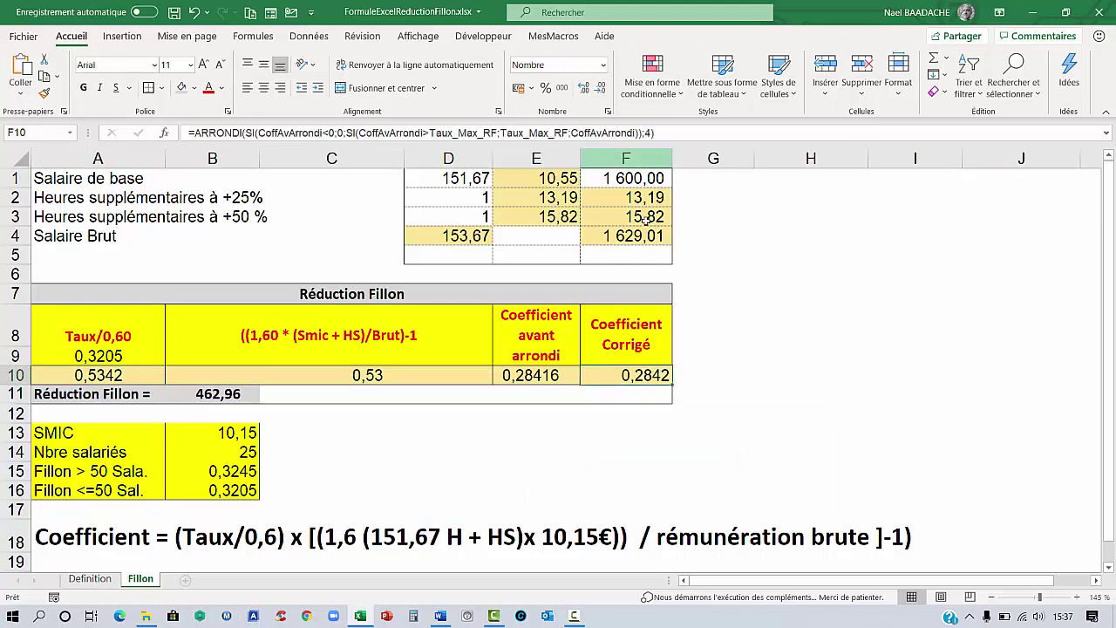
pyautogui.click(216, 398)
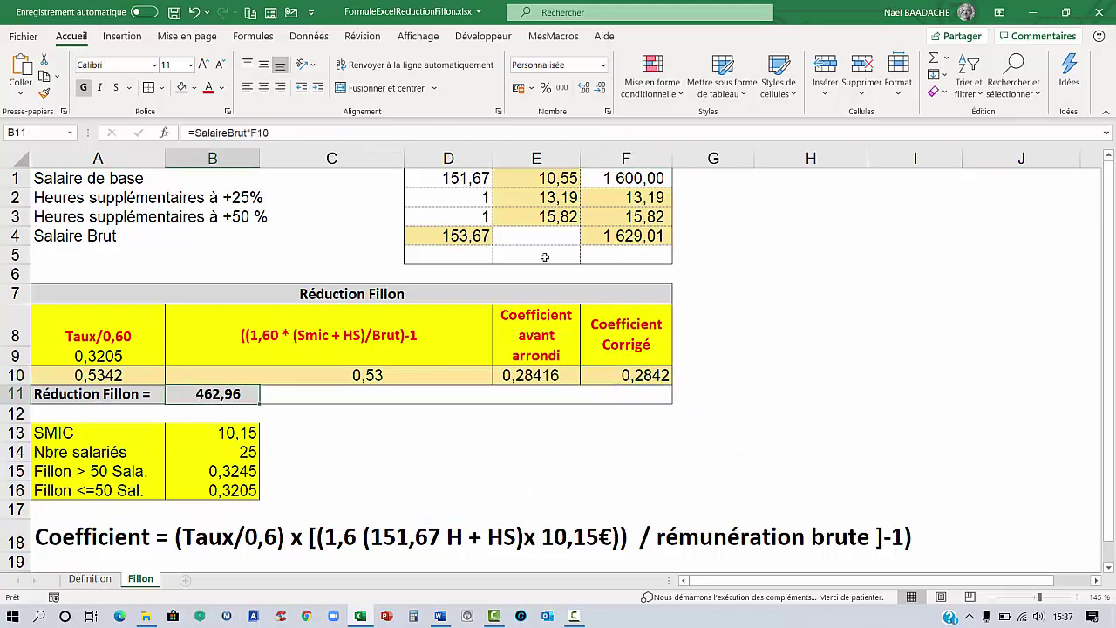
pyautogui.click(632, 237)
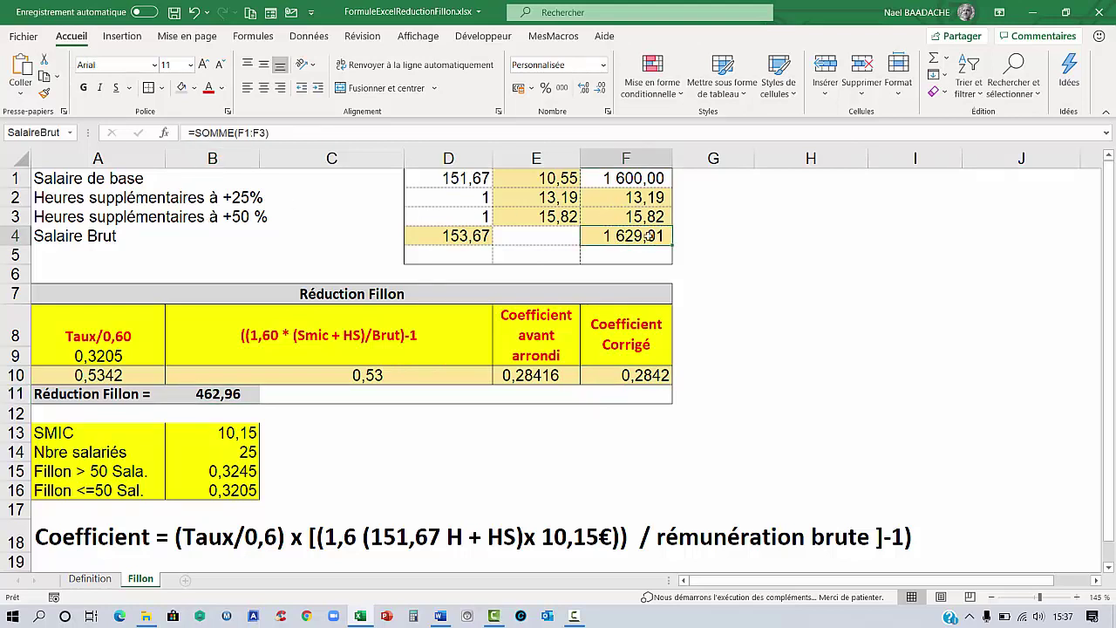
pyautogui.click(218, 396)
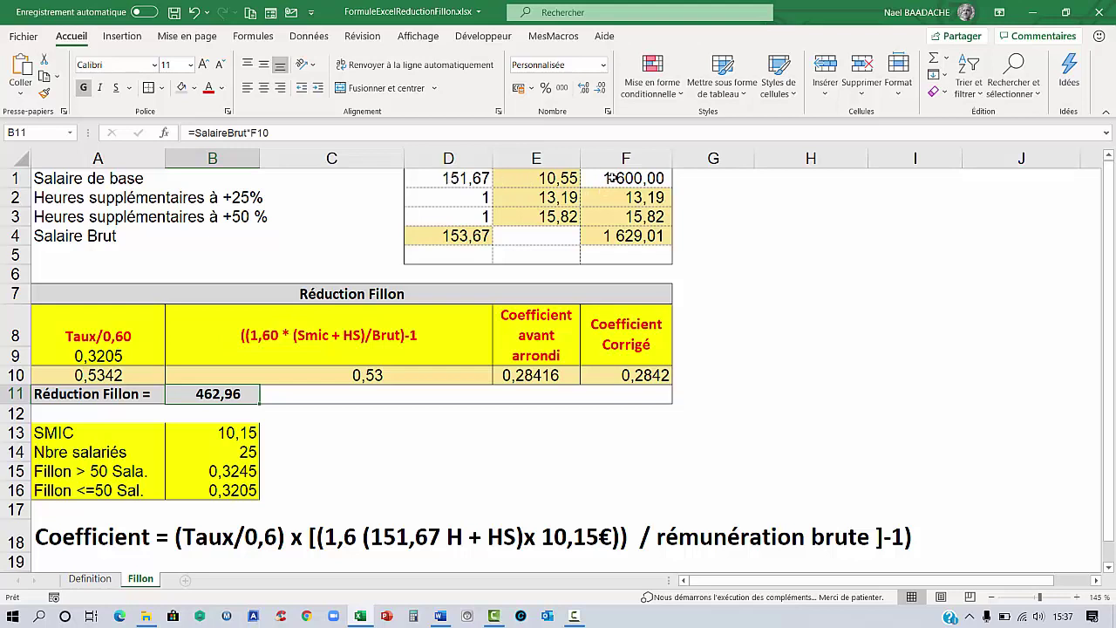
pyautogui.click(611, 178)
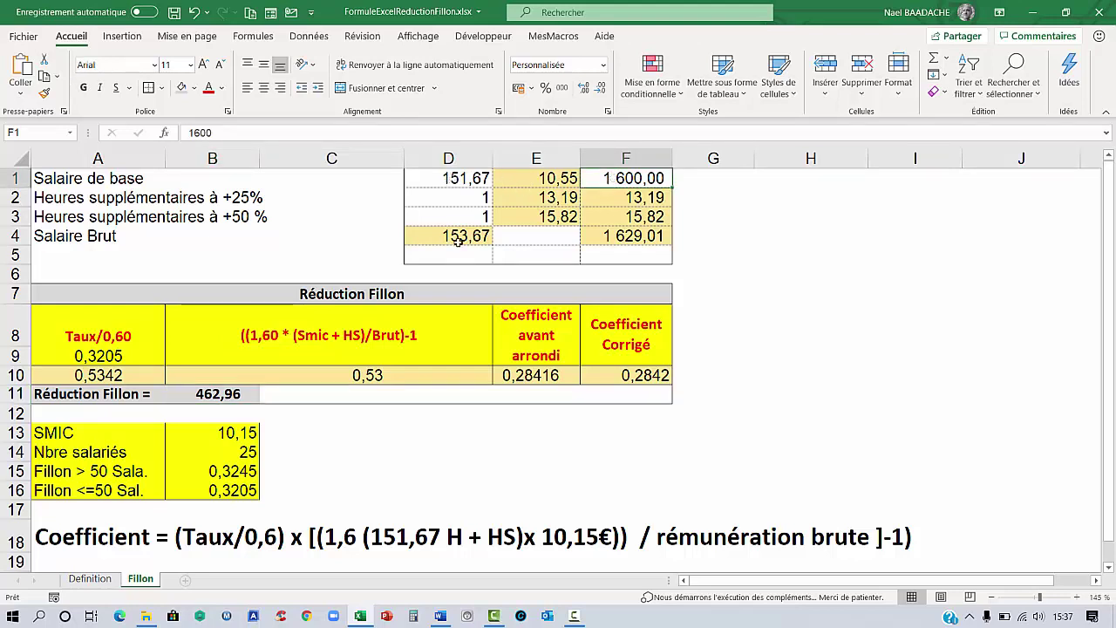
pyautogui.click(621, 237)
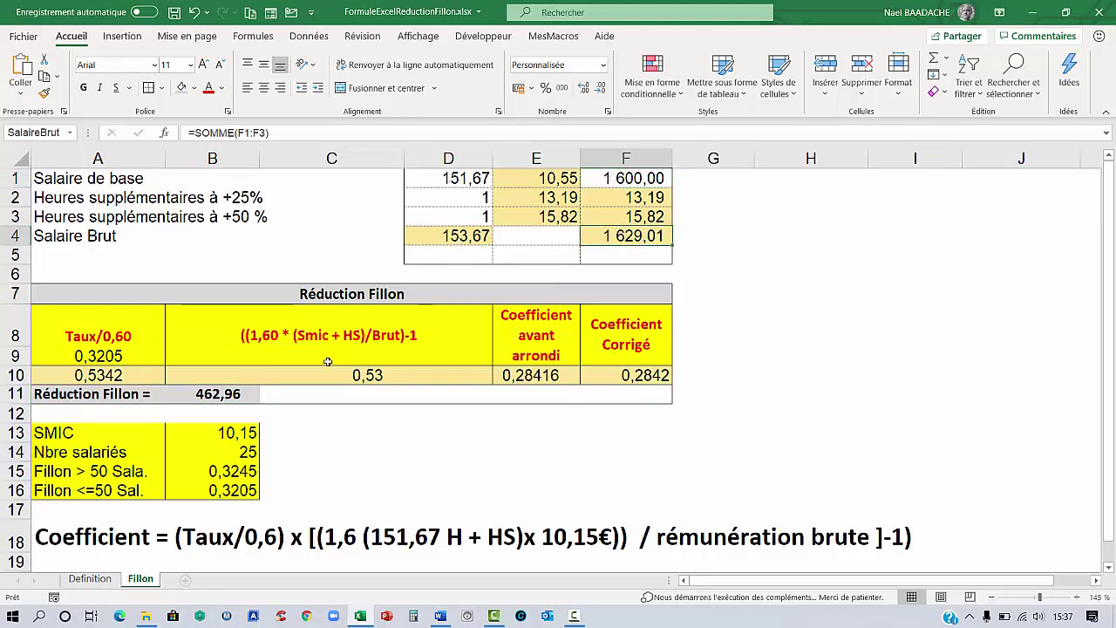
pyautogui.click(218, 398)
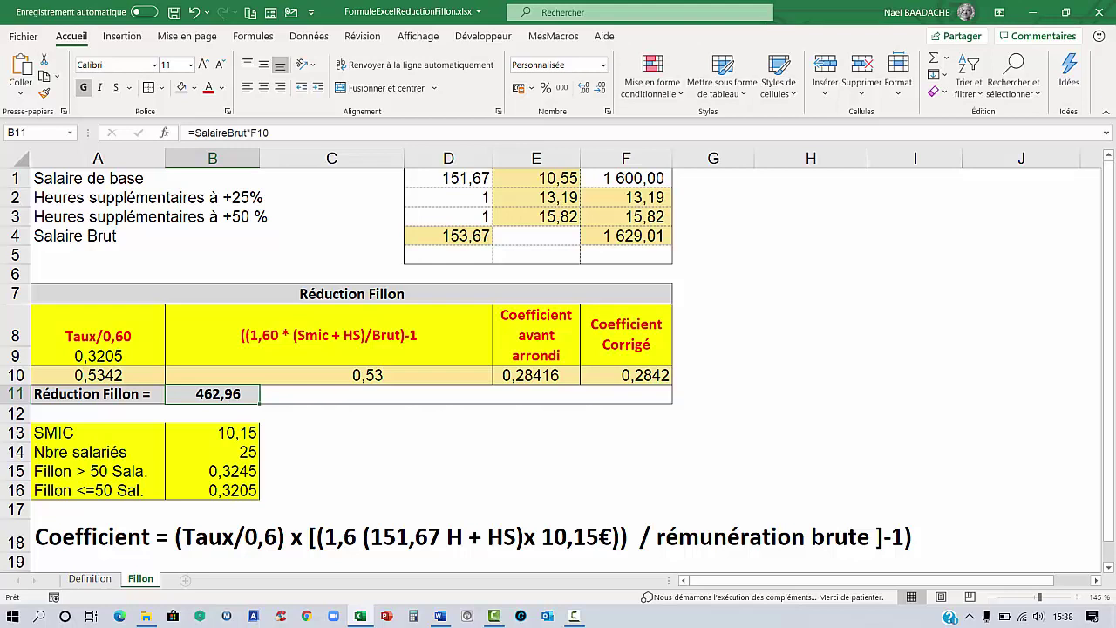
pyautogui.click(96, 580)
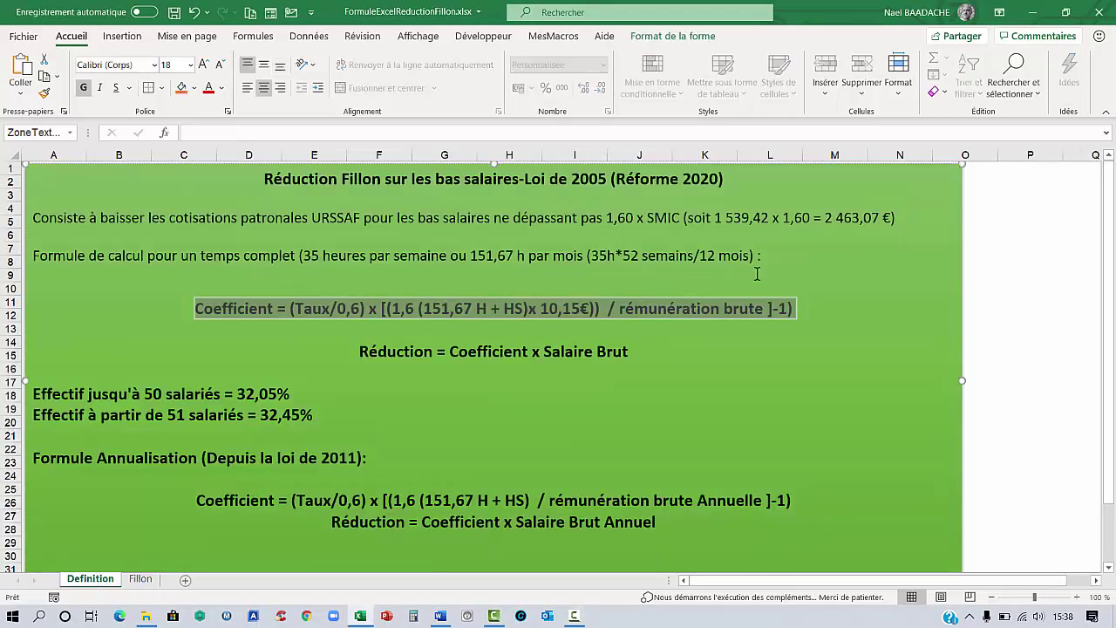
pyautogui.click(844, 255)
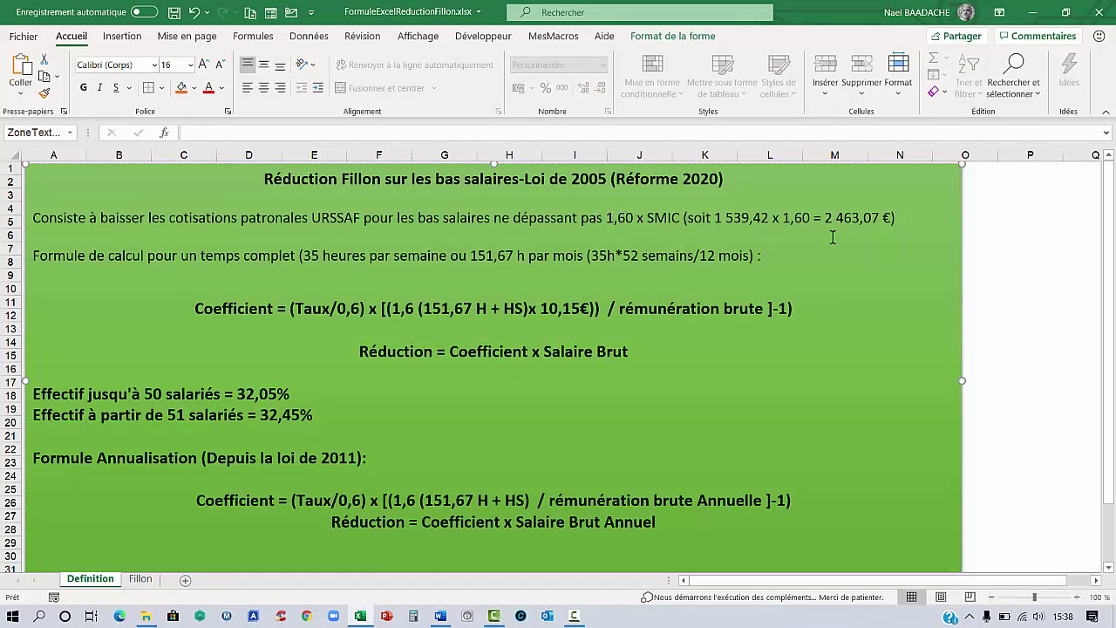
pyautogui.moveTo(829, 217); pyautogui.dragTo(876, 217)
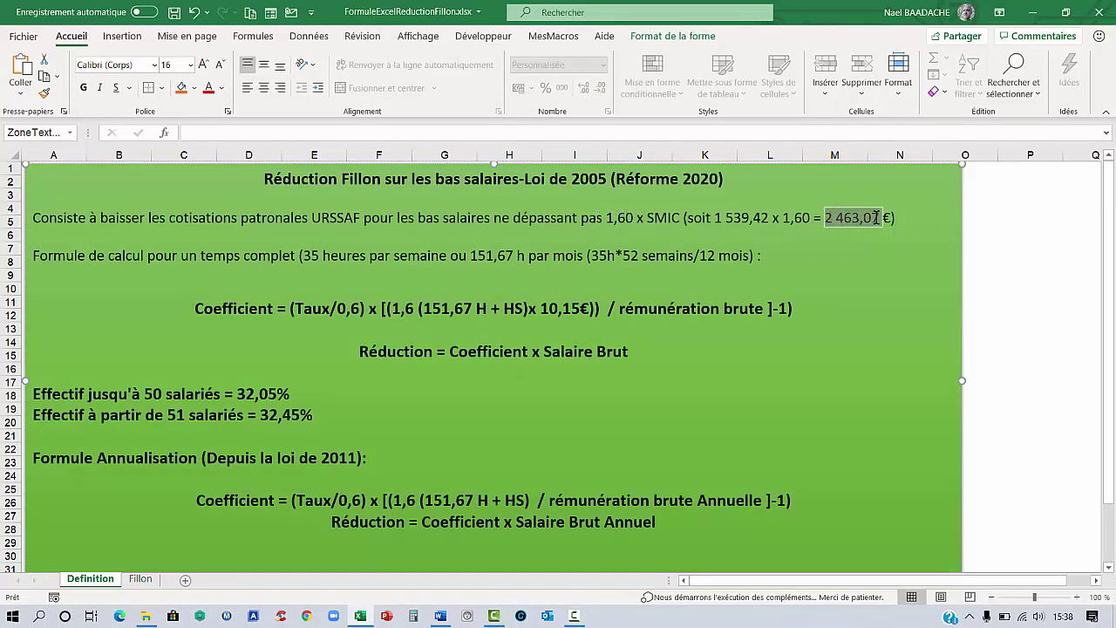
pyautogui.click(877, 217)
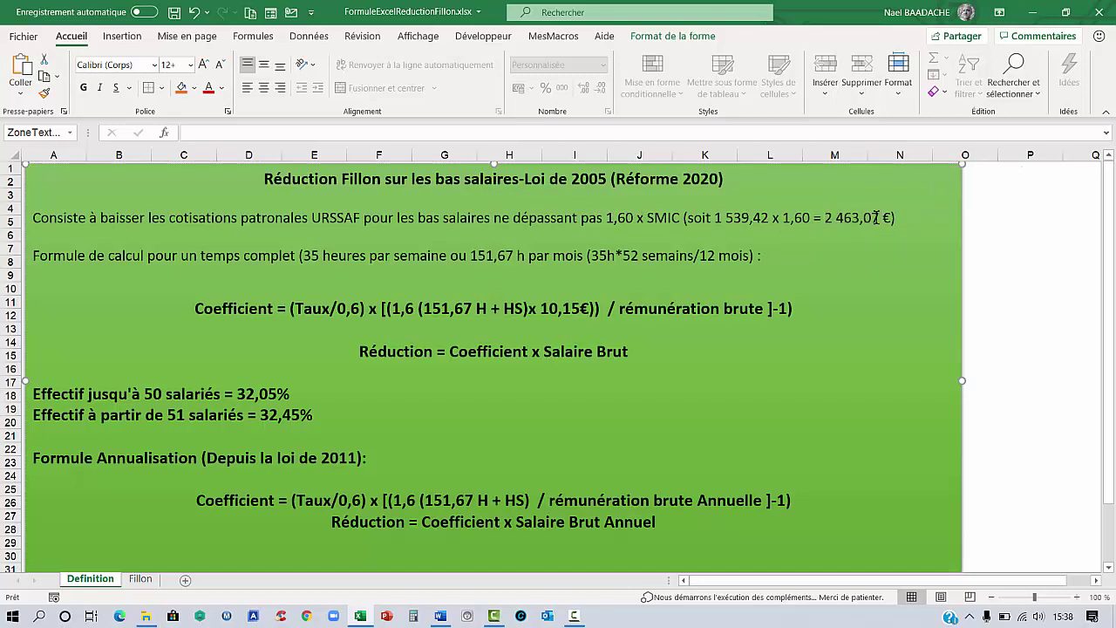
pyautogui.click(142, 586)
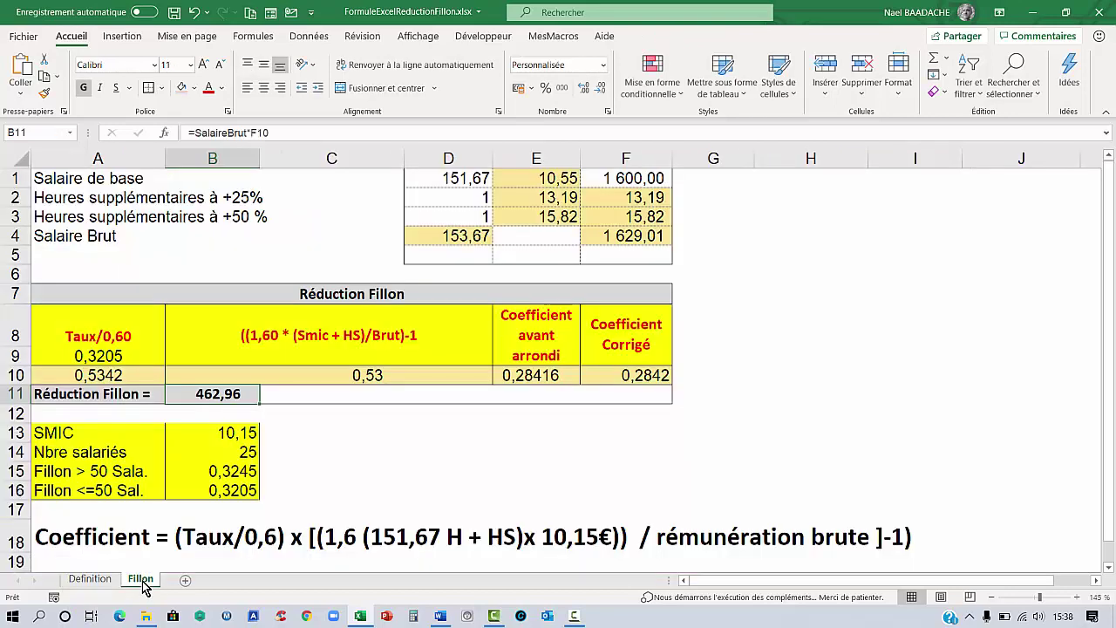
# Enter 3 000 as the base salary in F1
pyautogui.click(647, 182)
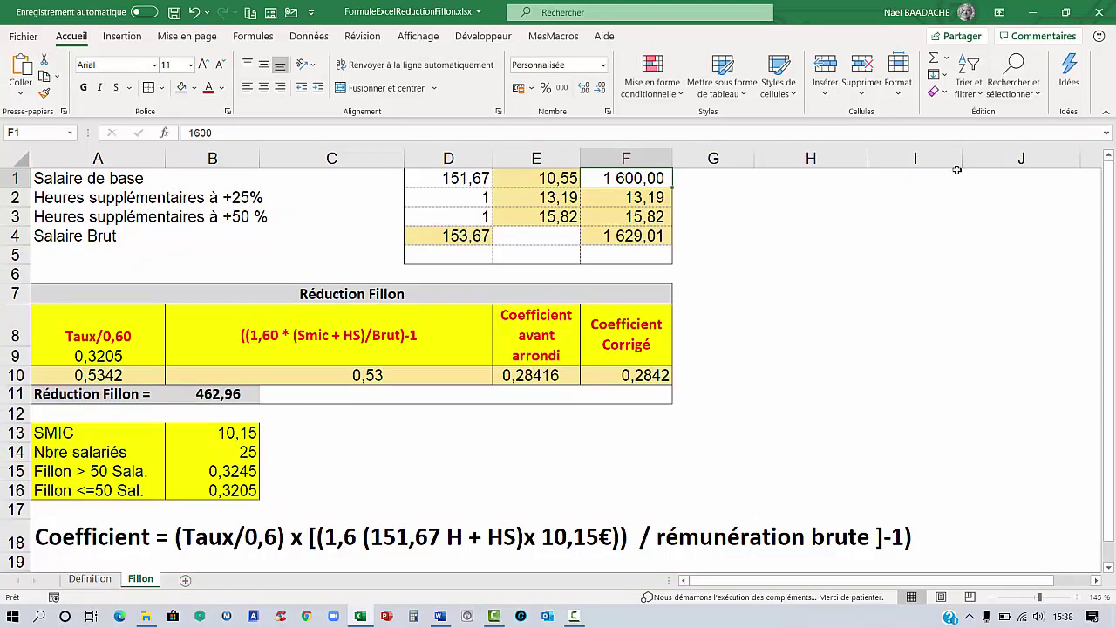
pyautogui.write('3 ')
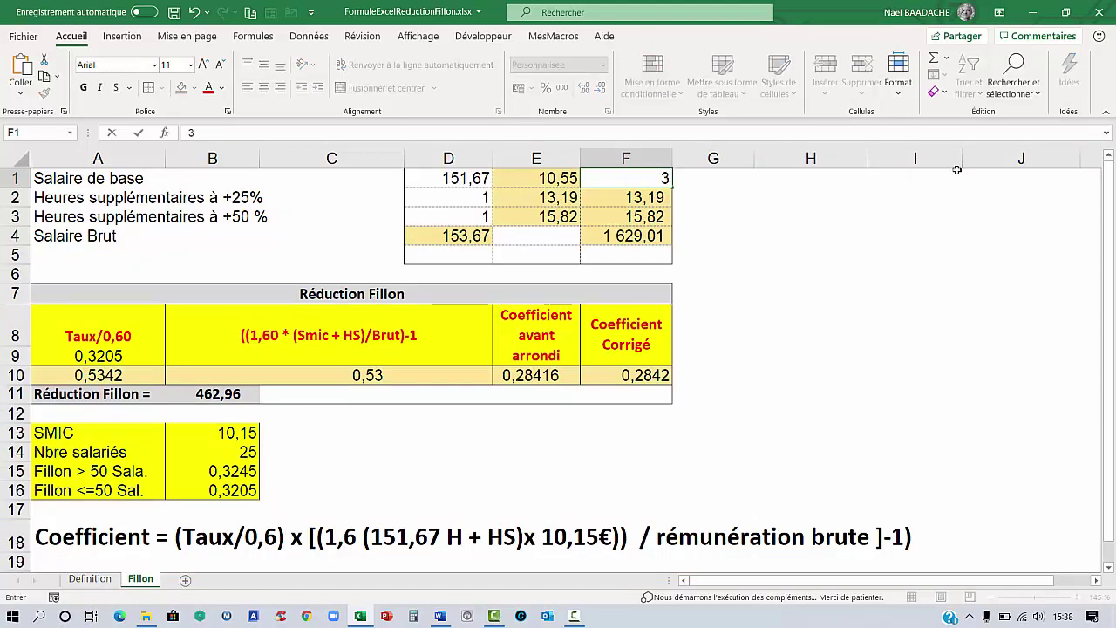
pyautogui.write('000')
pyautogui.press('Return')
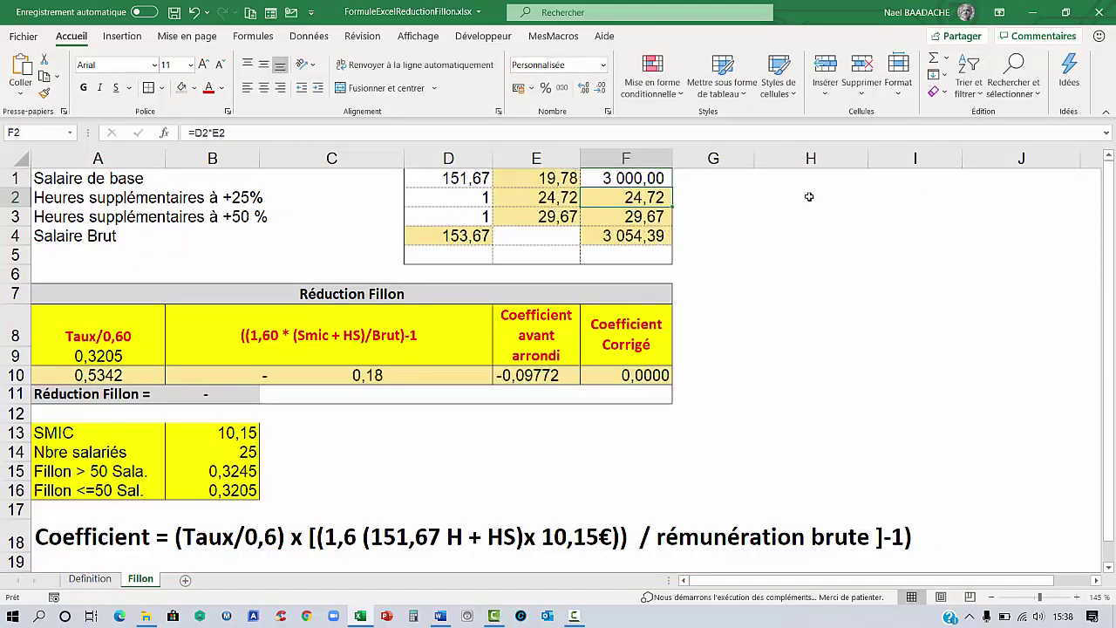
# Verify the results: 3 054,39 gross in F4, corrected coefficient 0,0000, and zero Fillon reduction
pyautogui.click(640, 240)
pyautogui.click(652, 373)
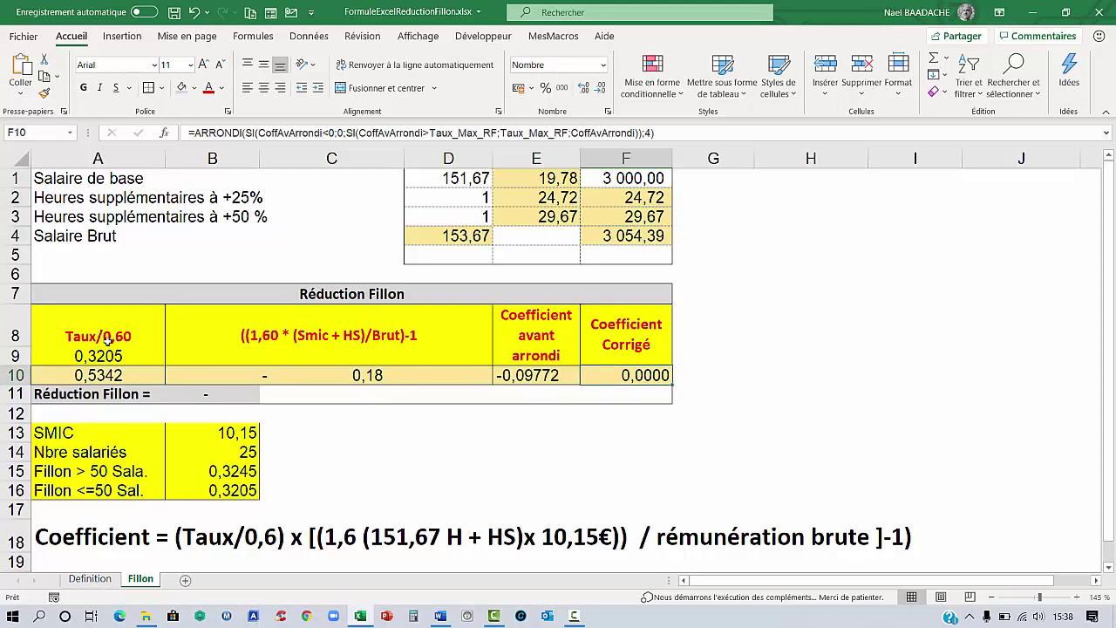
pyautogui.click(205, 401)
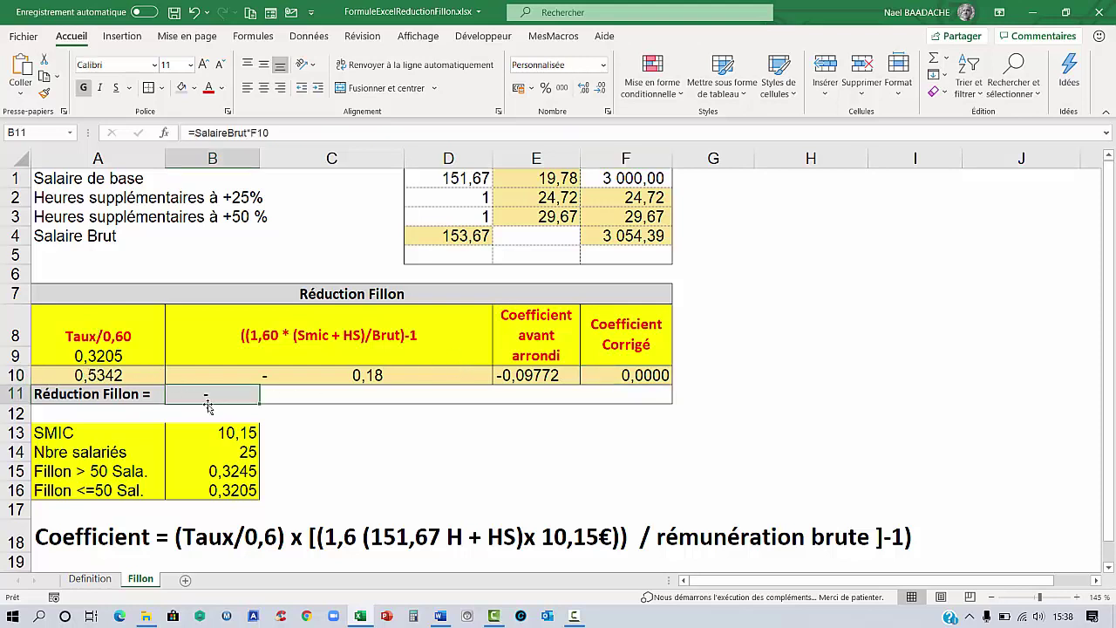